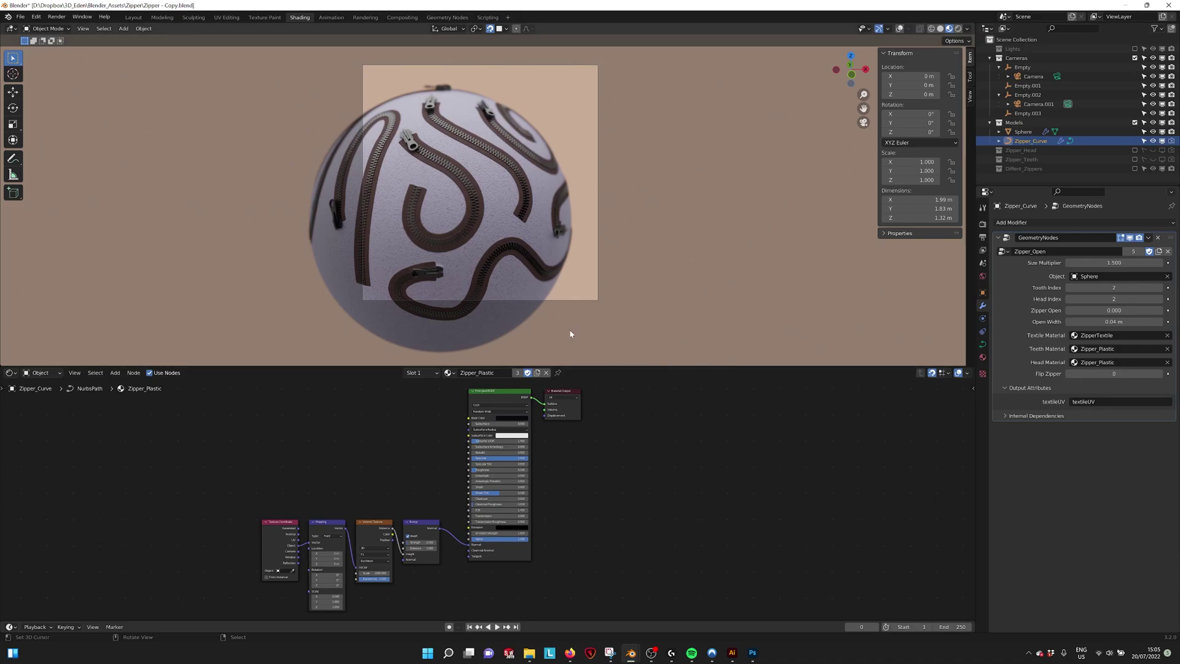
Step: Open a second Blender window with a new file and exclude the Lights and Cameras collections from the view layer
{"action": "middle_click_drag", "start_coordinate": [620, 266], "coordinate": [554, 253]}
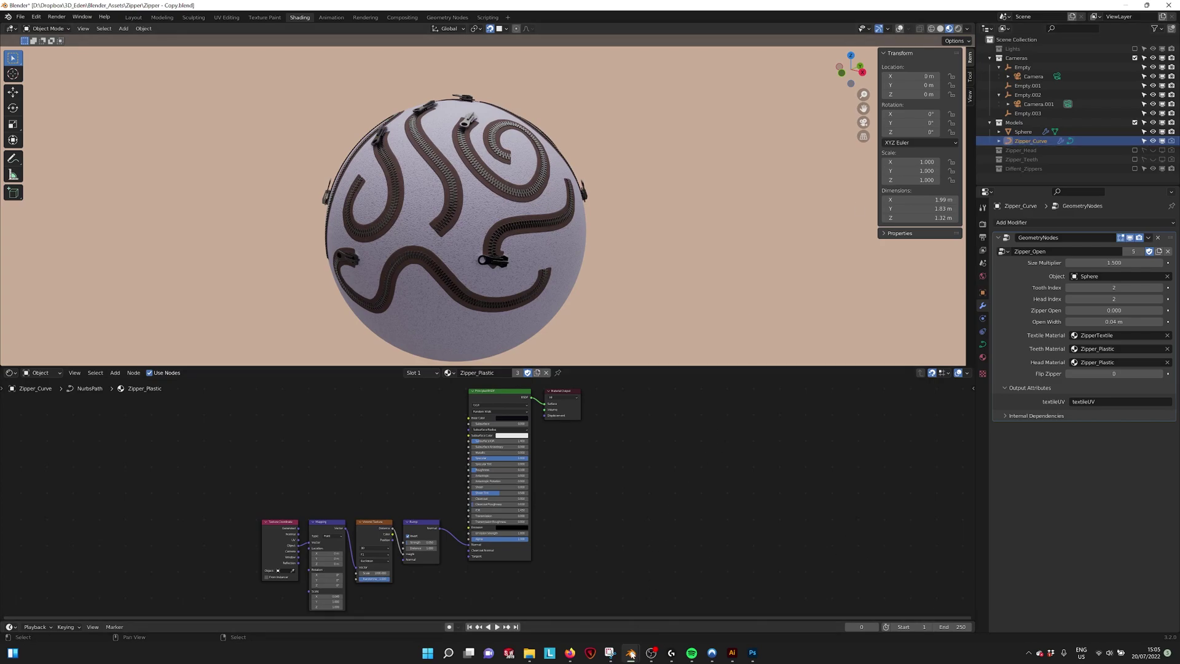
{"action": "mouse_move", "coordinate": [634, 647]}
{"action": "left_click", "coordinate": [672, 605]}
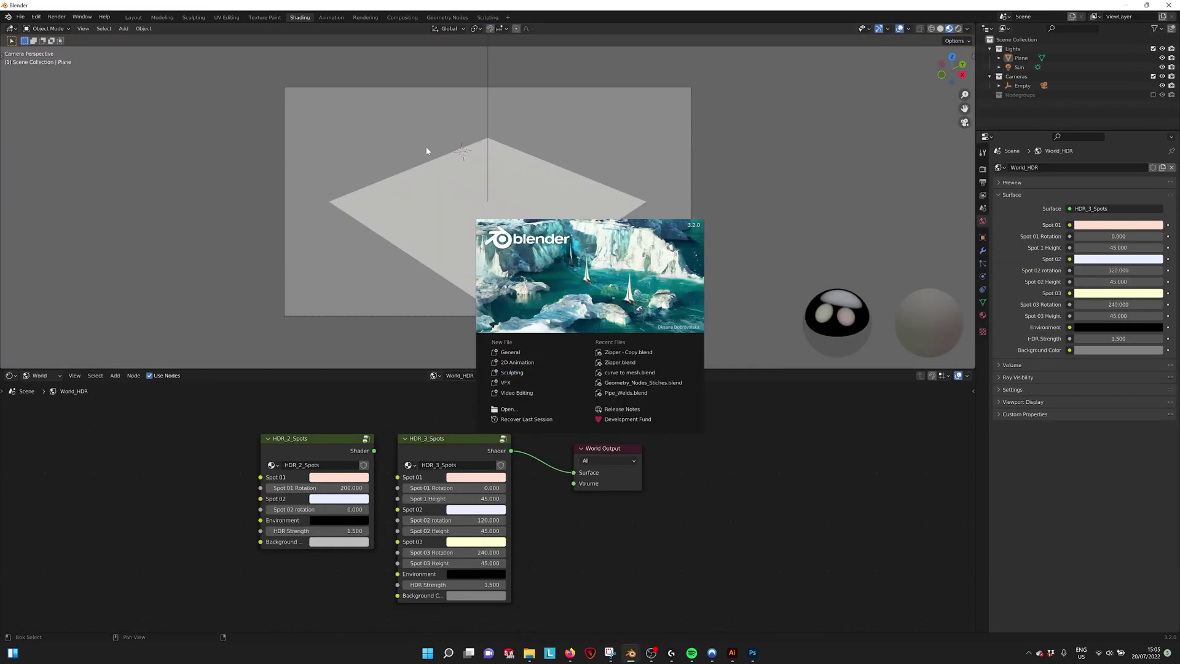
{"action": "left_click_drag", "start_coordinate": [989, 49], "coordinate": [989, 57]}
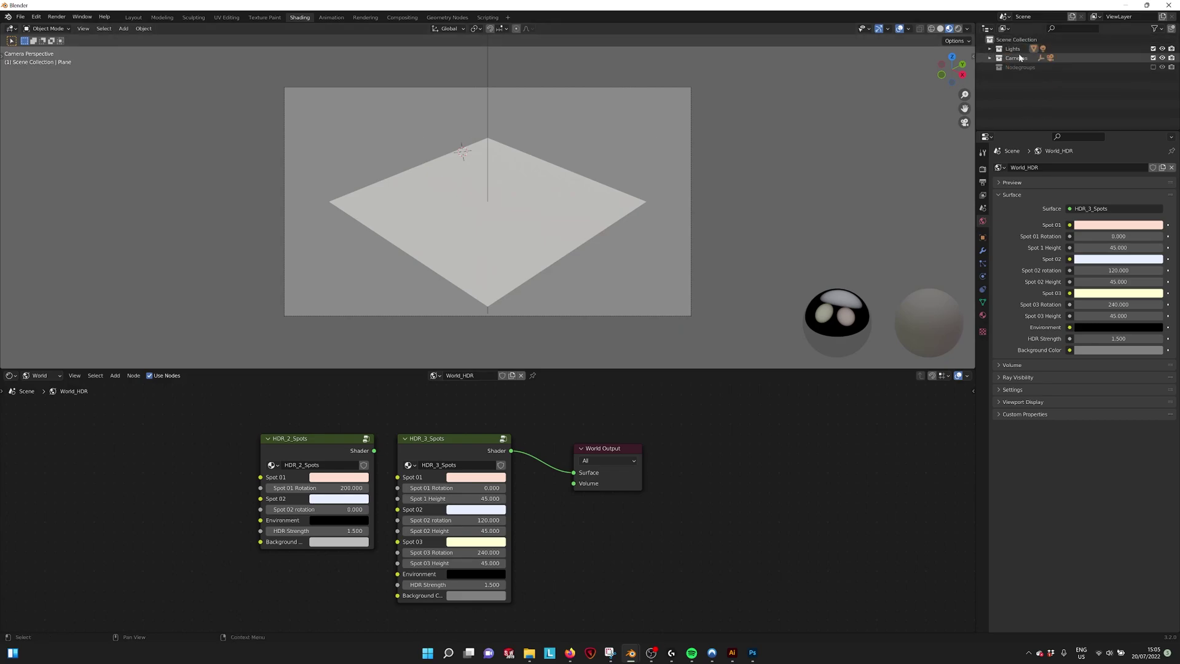
{"action": "left_click", "coordinate": [1152, 48]}
{"action": "left_click", "coordinate": [1152, 58]}
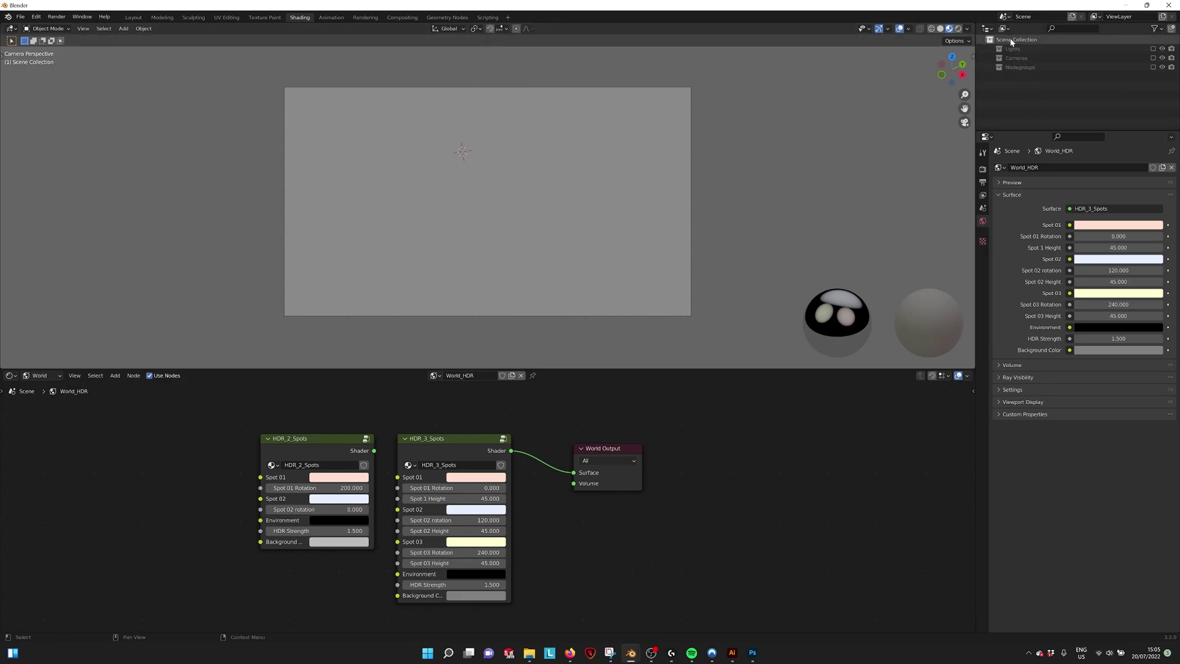
Step: Append the Zipper_Curve object from Zipper.blend in the Zipper folder into the empty scene
{"action": "left_click", "coordinate": [18, 16]}
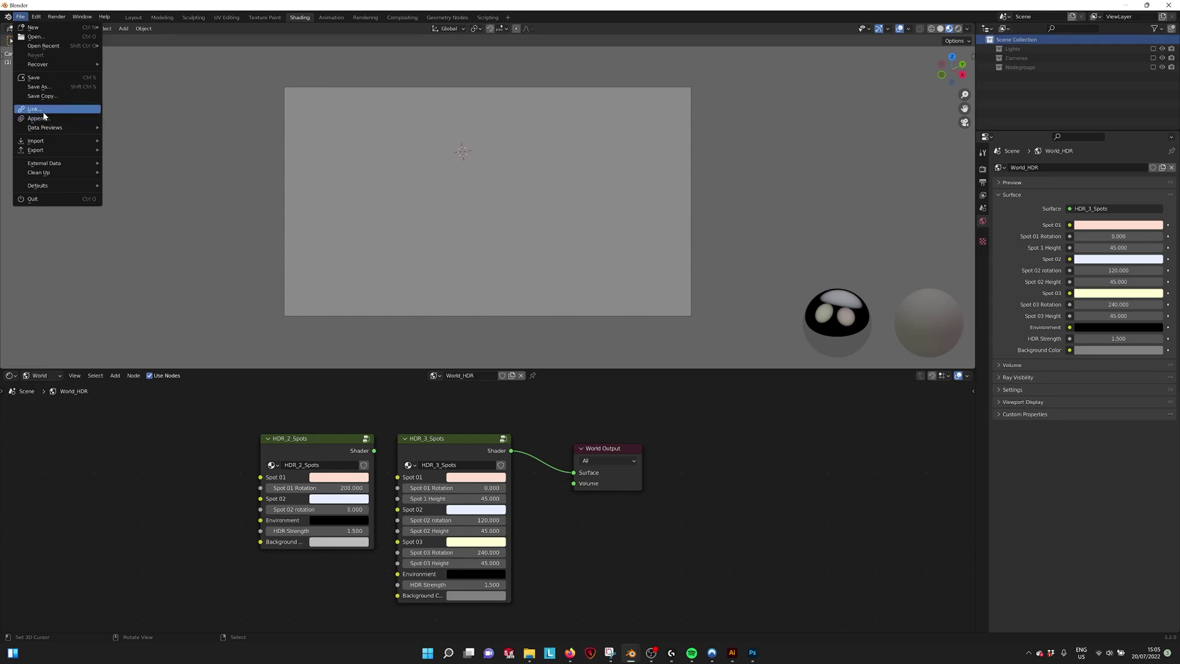
{"action": "left_click", "coordinate": [79, 121]}
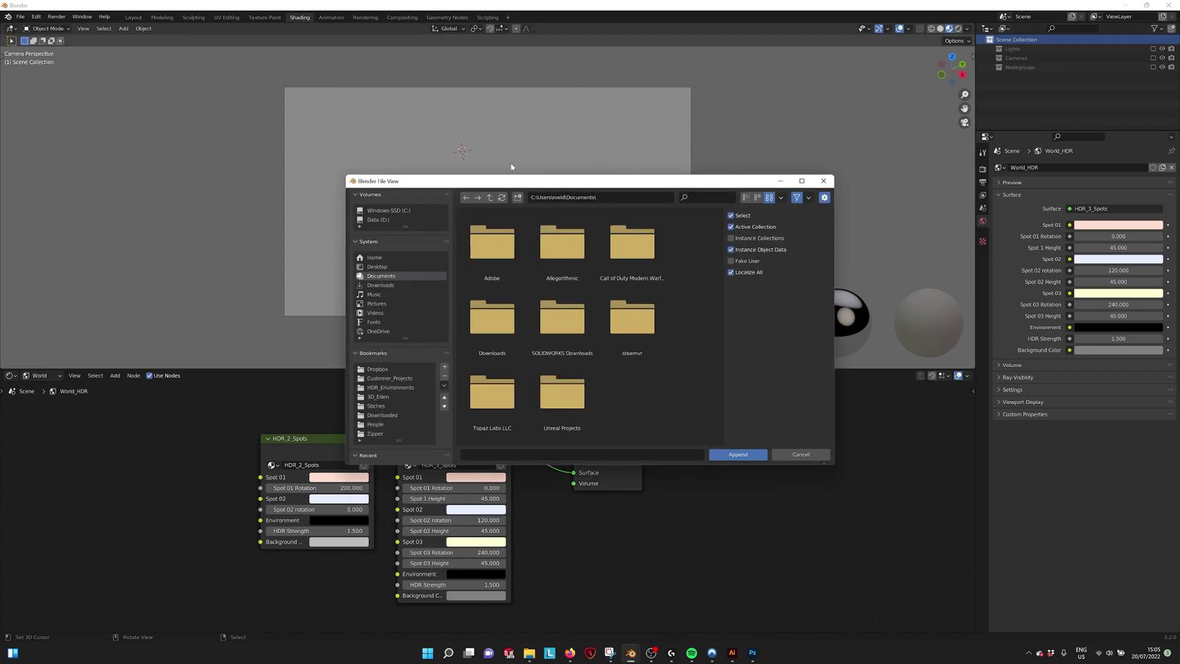
{"action": "left_click", "coordinate": [375, 434]}
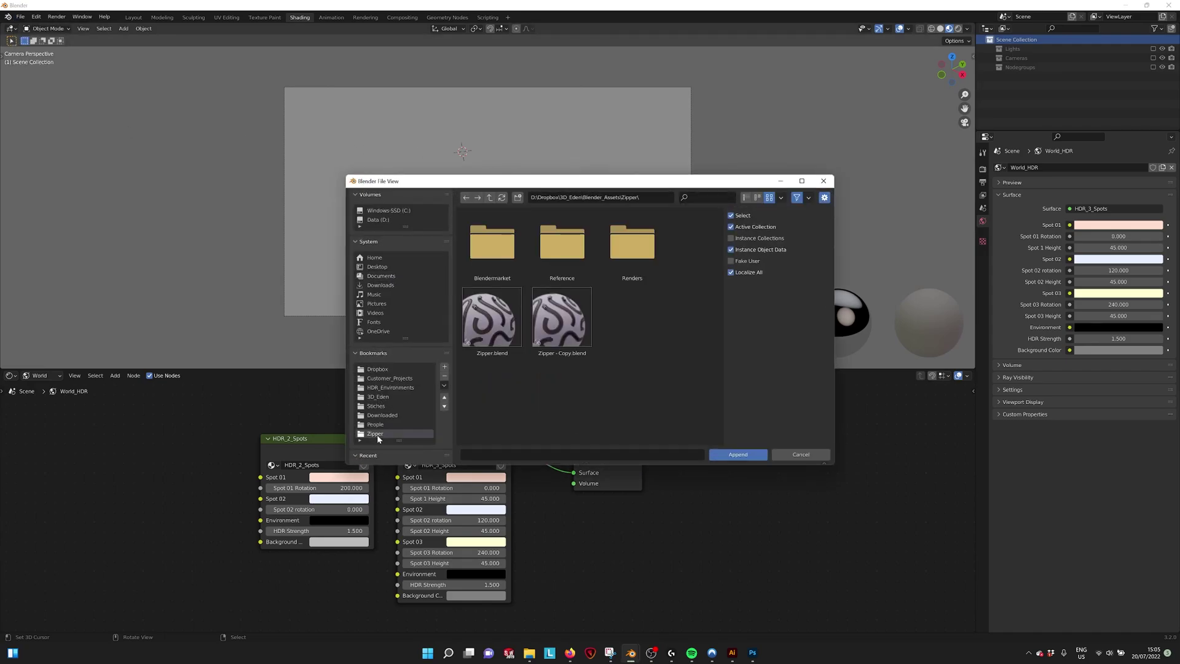
{"action": "left_click", "coordinate": [496, 319]}
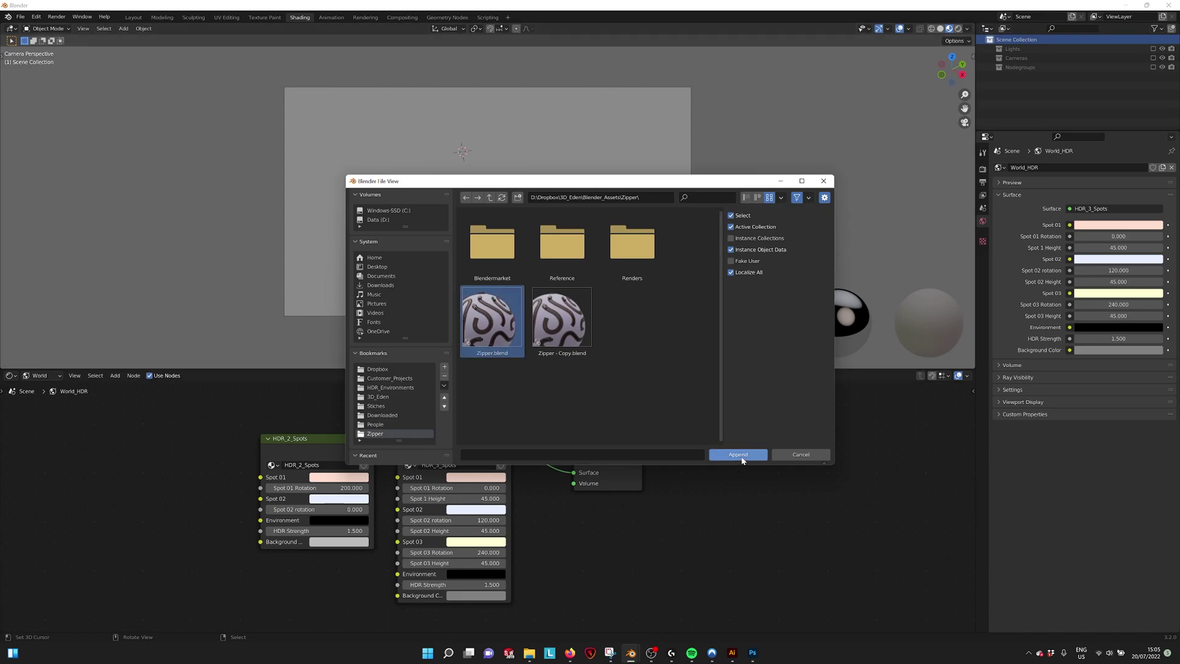
{"action": "left_click", "coordinate": [738, 454]}
{"action": "scroll", "coordinate": [606, 333], "scroll_direction": "down", "scroll_amount": 3}
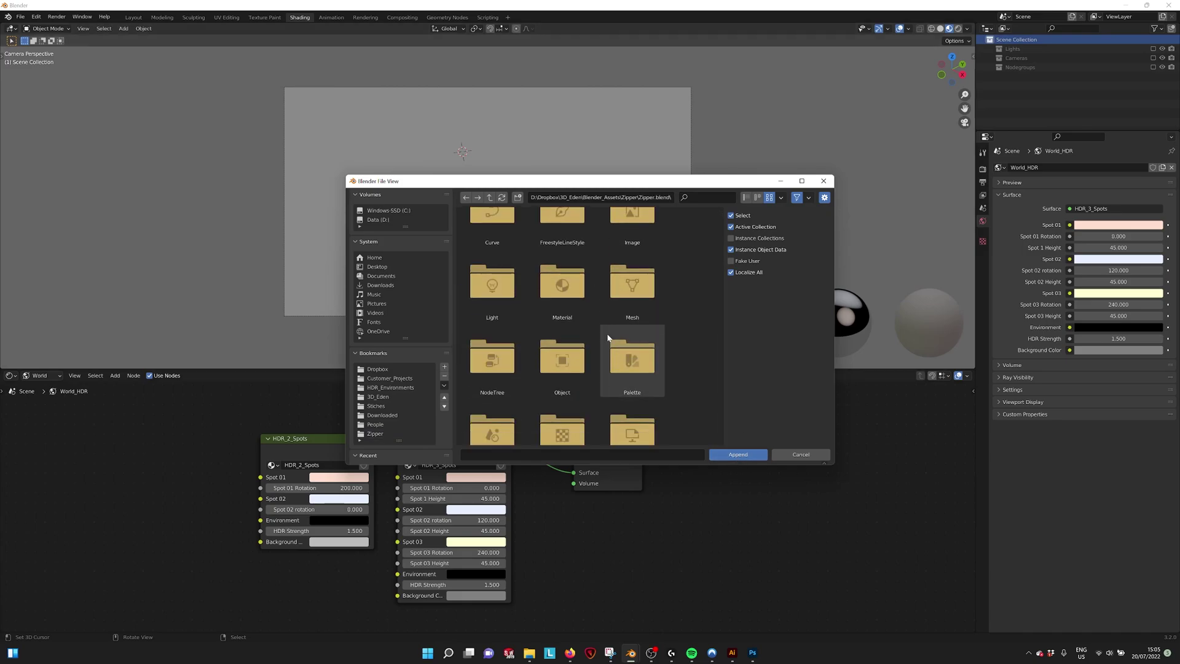
{"action": "left_click", "coordinate": [554, 364]}
{"action": "scroll", "coordinate": [536, 297], "scroll_direction": "down", "scroll_amount": 3}
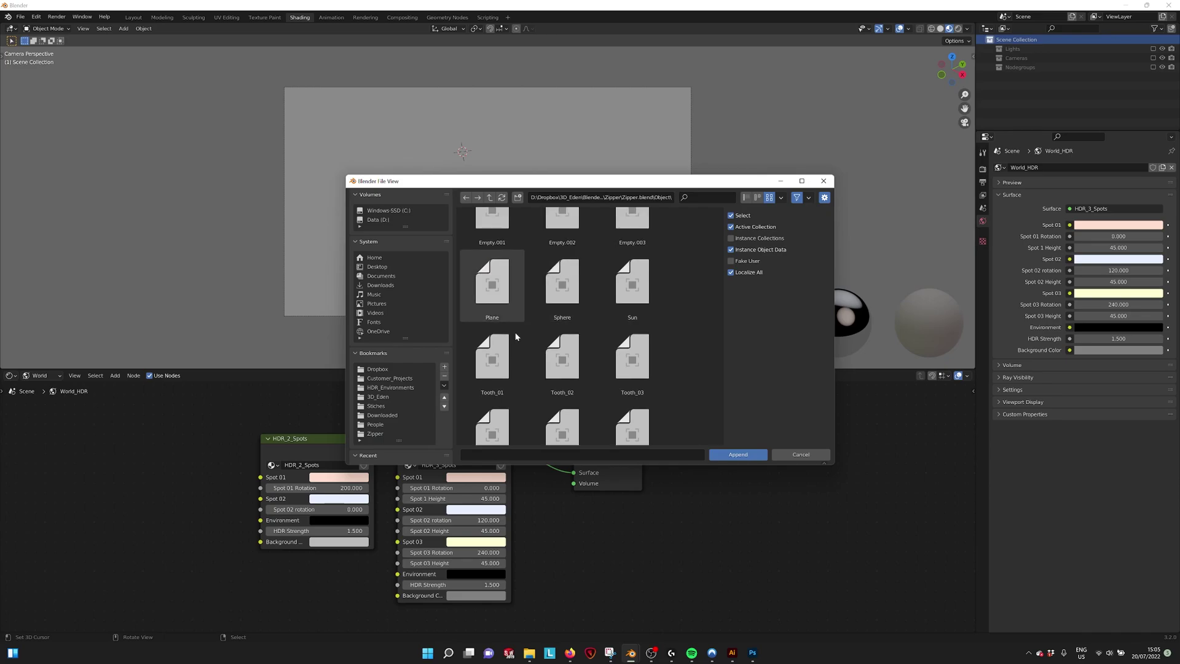
{"action": "scroll", "coordinate": [519, 330], "scroll_direction": "down", "scroll_amount": 2}
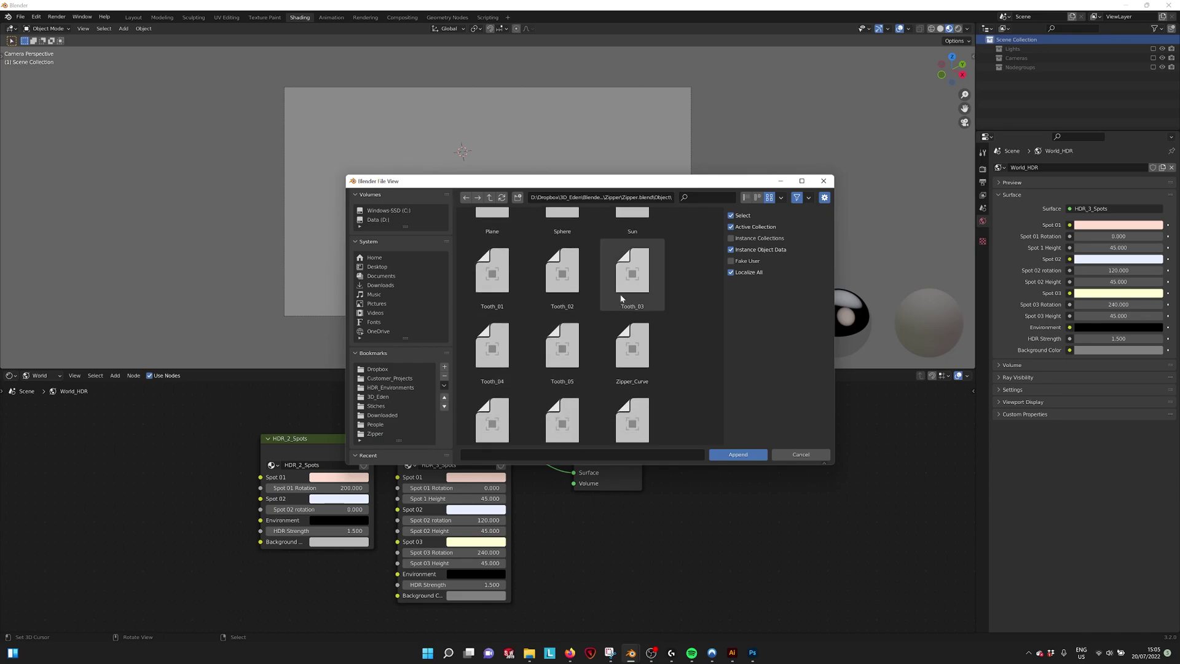
{"action": "left_click", "coordinate": [636, 326]}
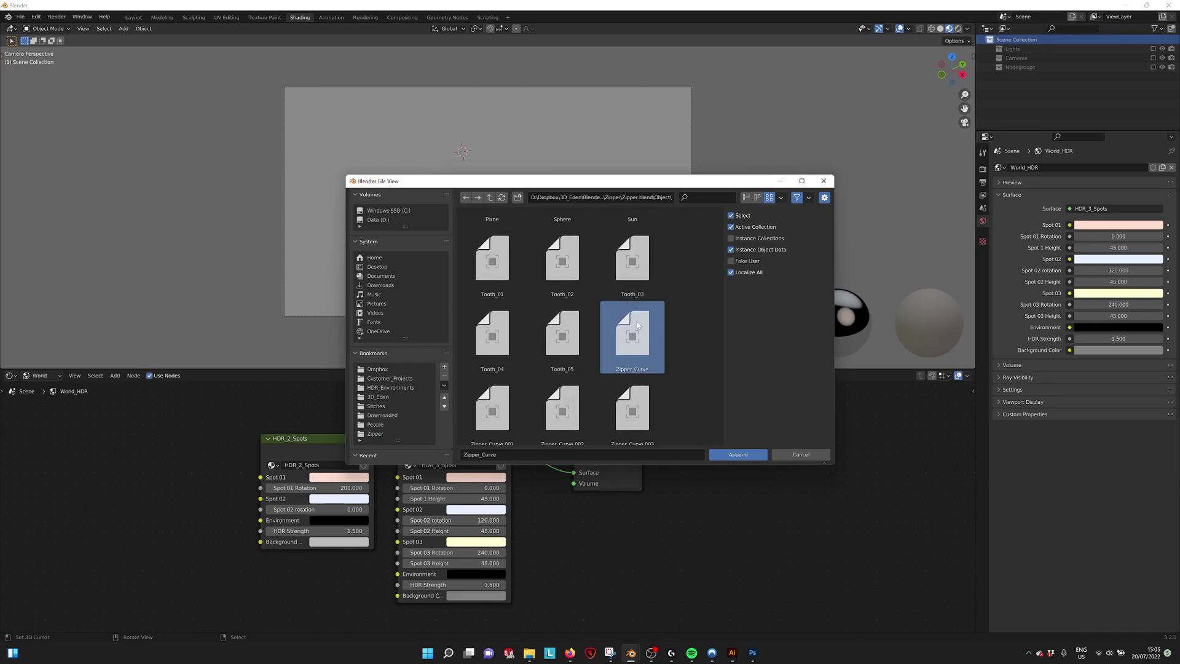
{"action": "left_click", "coordinate": [738, 455]}
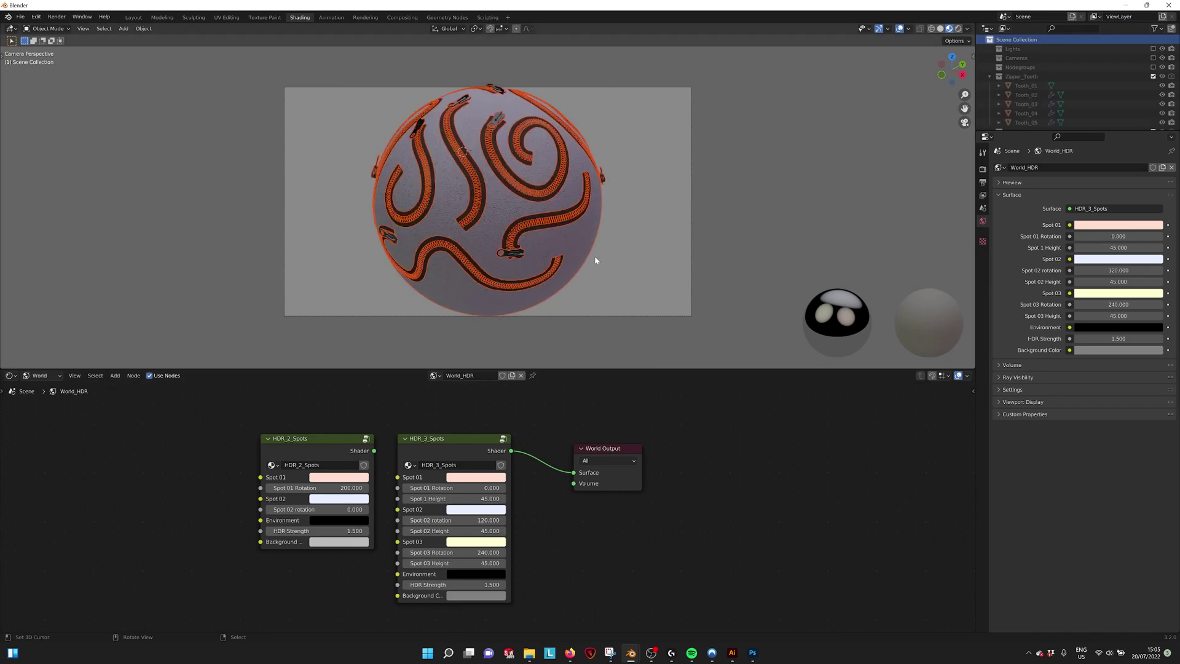
Step: Mark the appended Zipper_Curve object as an asset
{"action": "left_click", "coordinate": [614, 253]}
{"action": "middle_click_drag", "start_coordinate": [480, 178], "coordinate": [599, 204]}
{"action": "left_click", "coordinate": [556, 201]}
{"action": "left_click", "coordinate": [617, 208]}
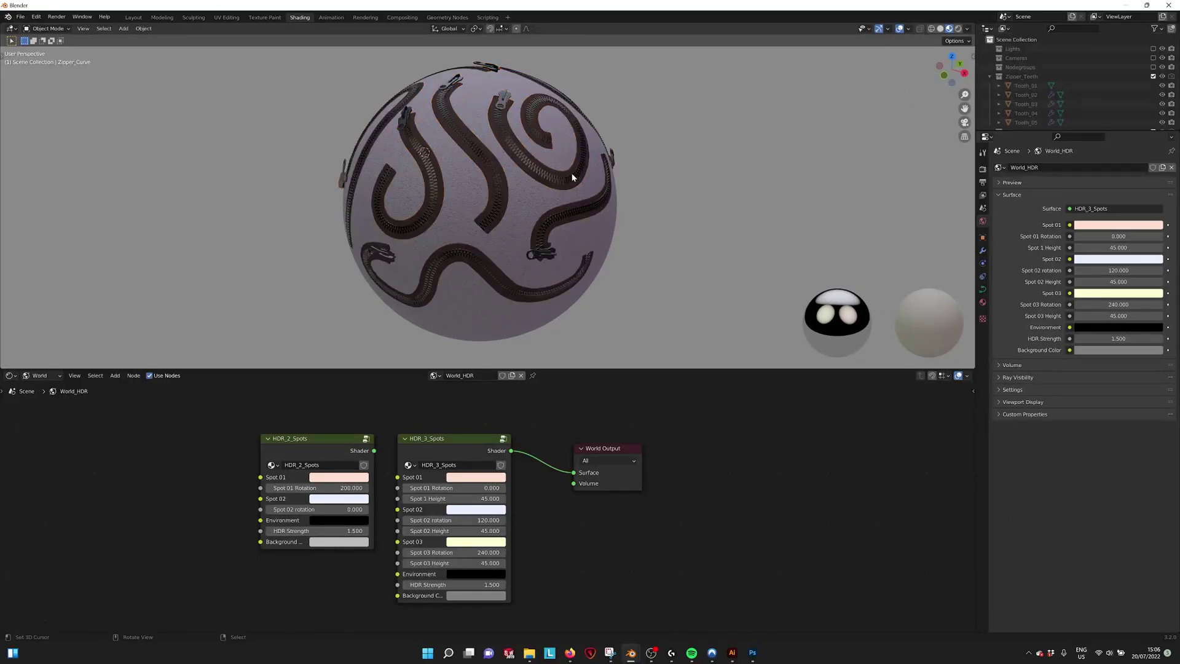
{"action": "scroll", "coordinate": [1083, 111], "scroll_direction": "down", "scroll_amount": 4}
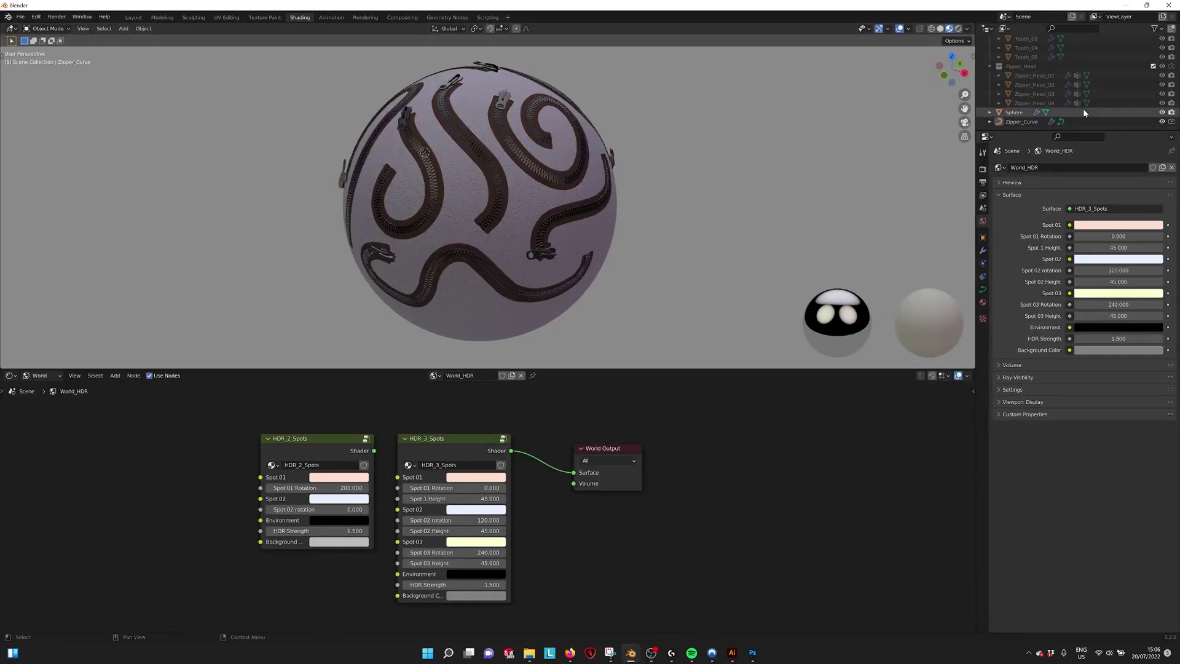
{"action": "right_click", "coordinate": [1015, 121]}
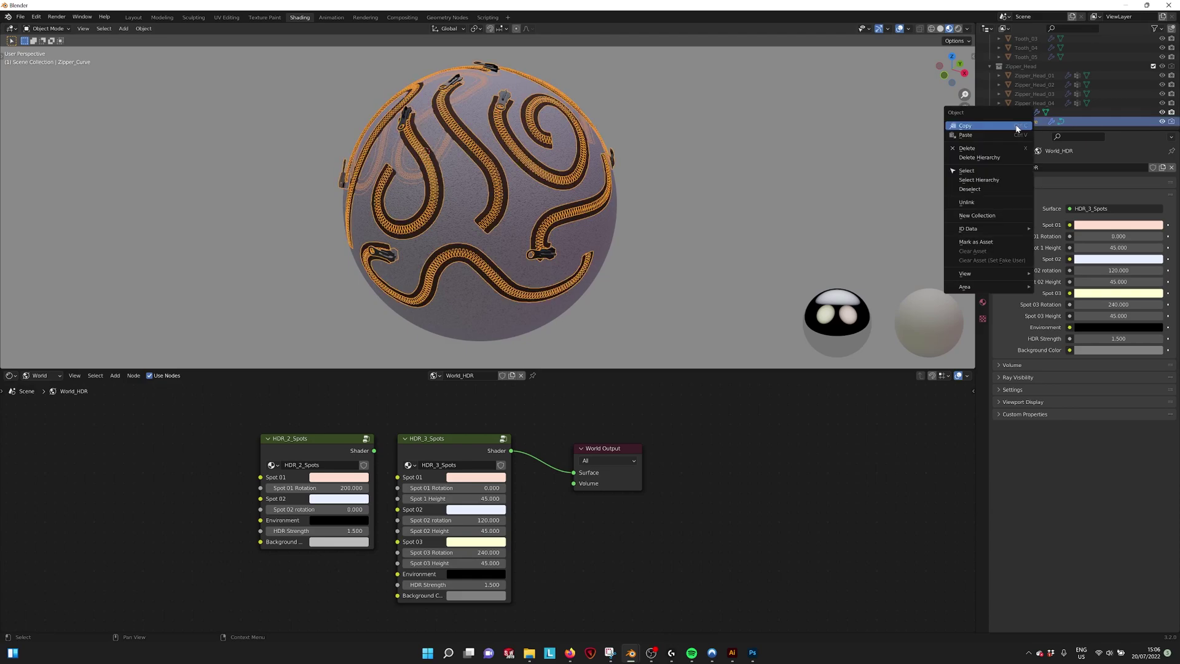
{"action": "left_click", "coordinate": [975, 242]}
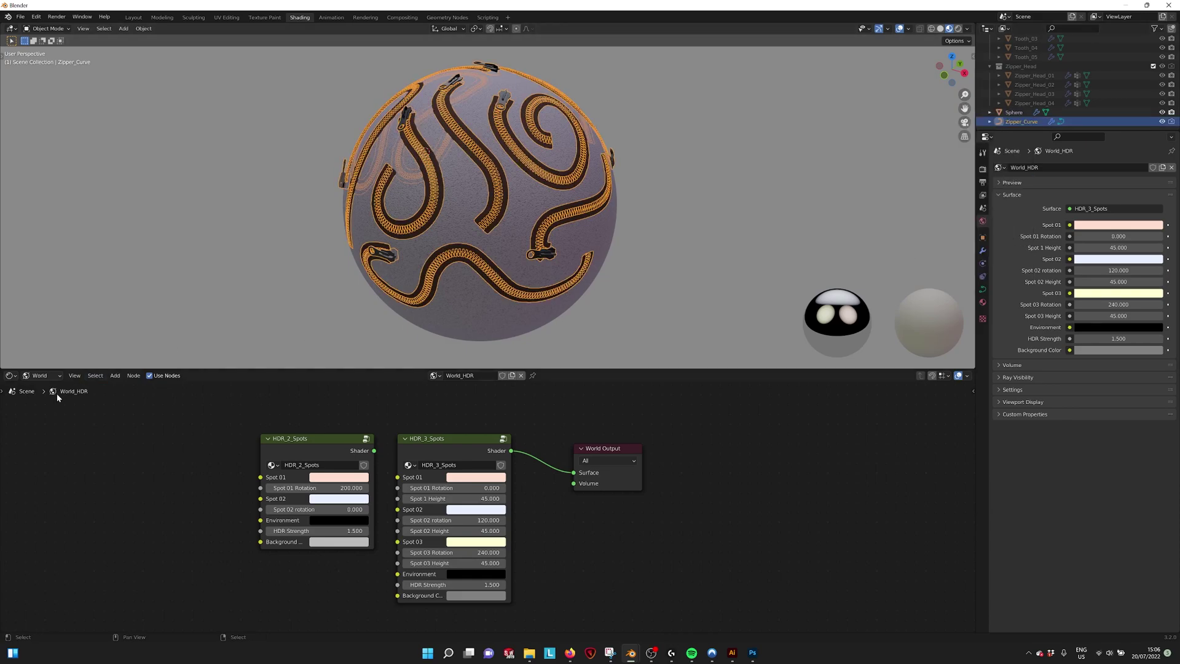
Step: Browse the unassigned User Library assets in the Asset Browser and close the new file without saving
{"action": "left_click", "coordinate": [10, 376]}
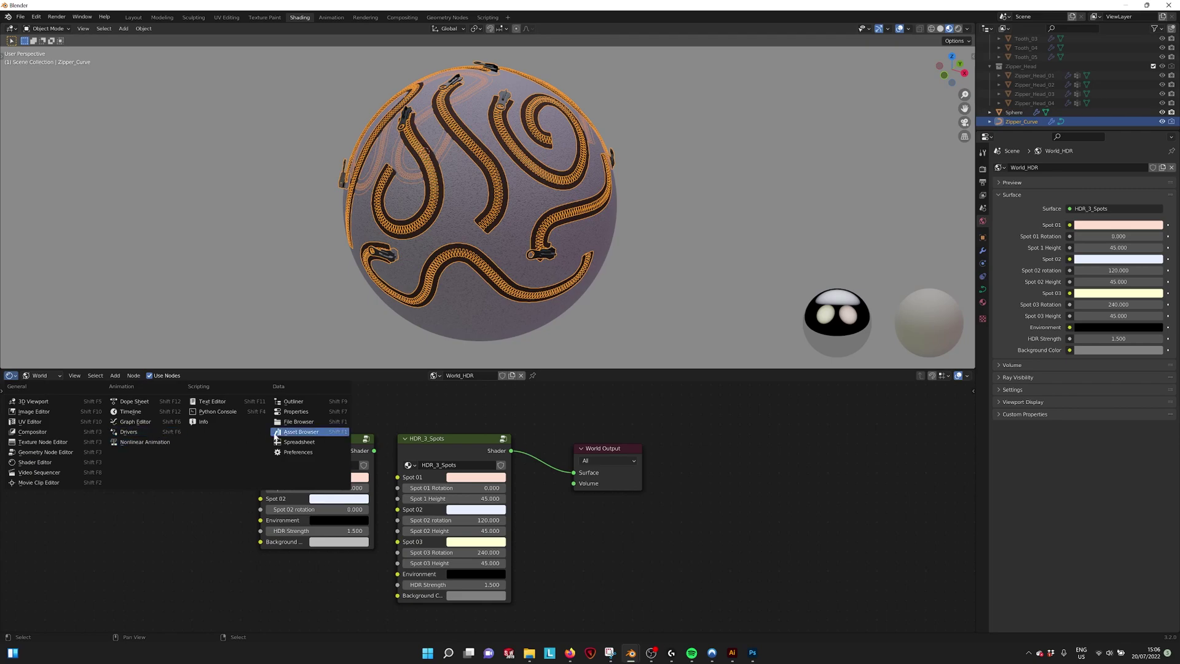
{"action": "left_click", "coordinate": [295, 432]}
{"action": "left_click", "coordinate": [49, 416]}
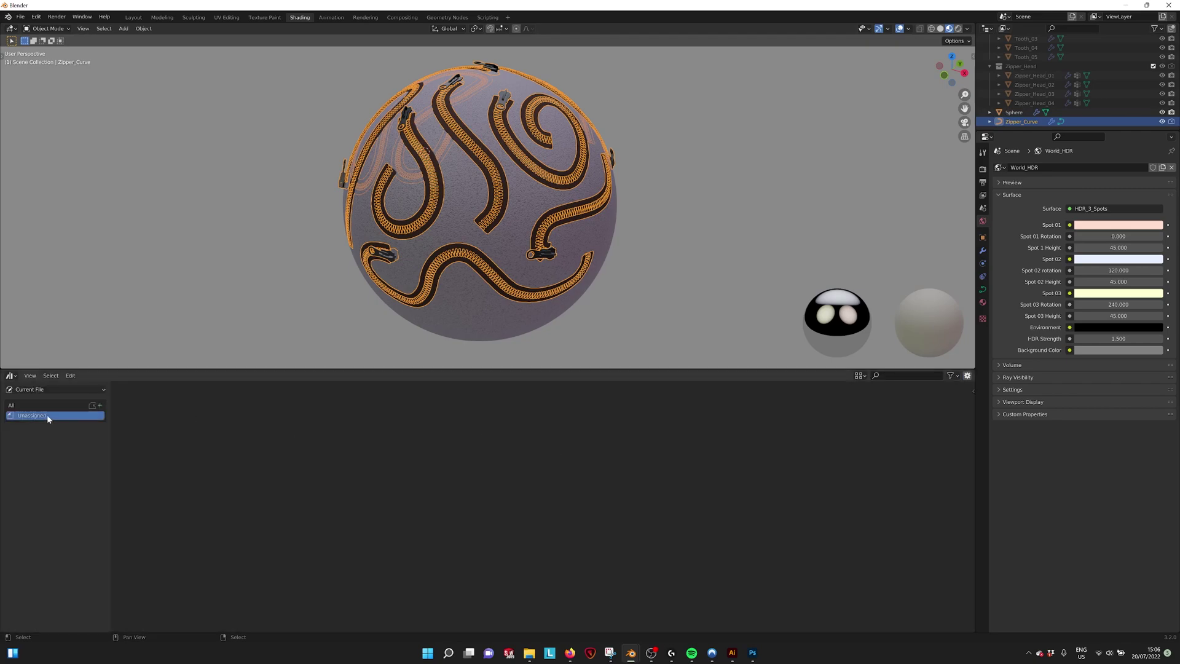
{"action": "left_click", "coordinate": [59, 389]}
{"action": "left_click", "coordinate": [63, 403]}
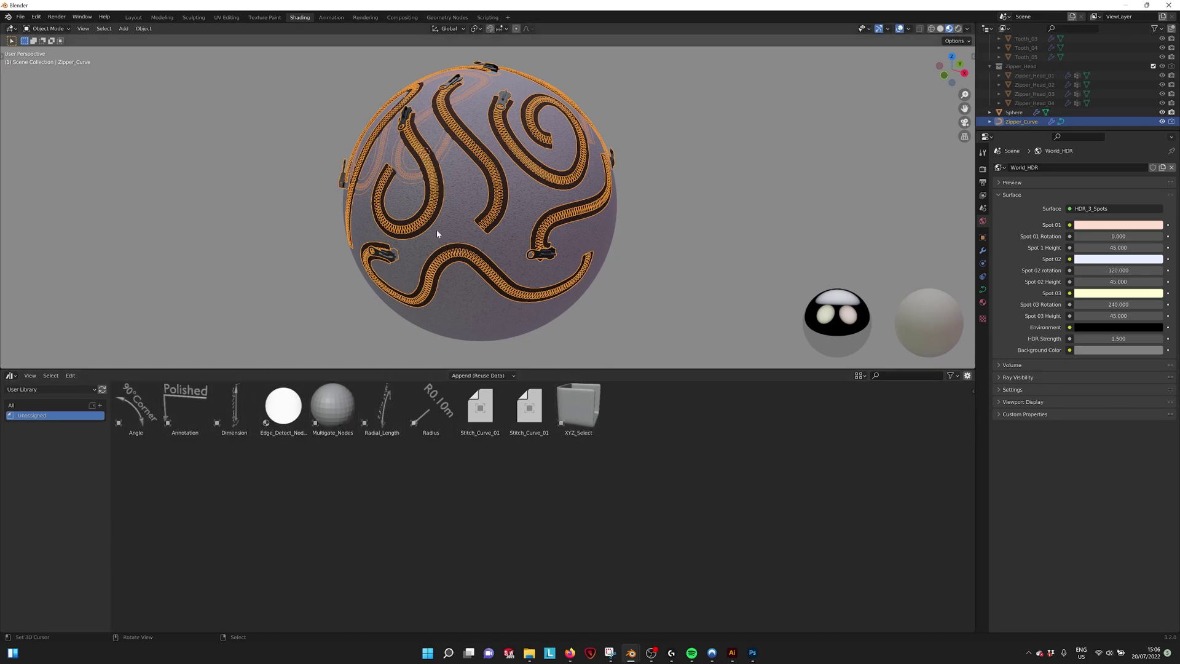
{"action": "left_click", "coordinate": [1169, 5]}
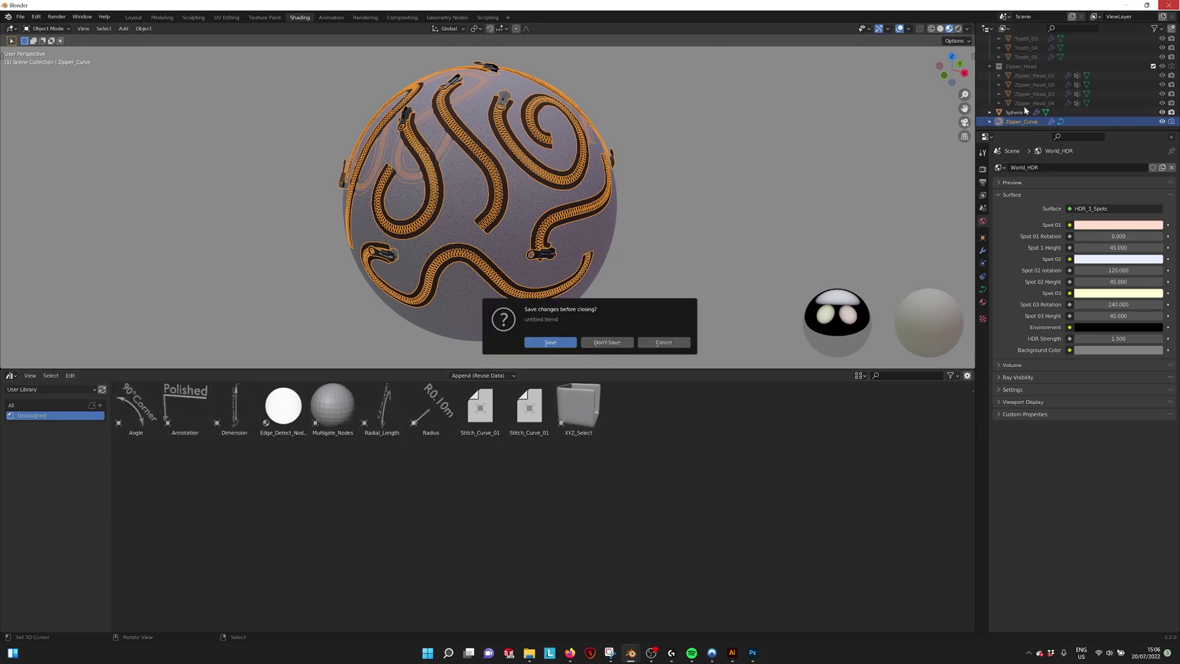
{"action": "left_click", "coordinate": [613, 343]}
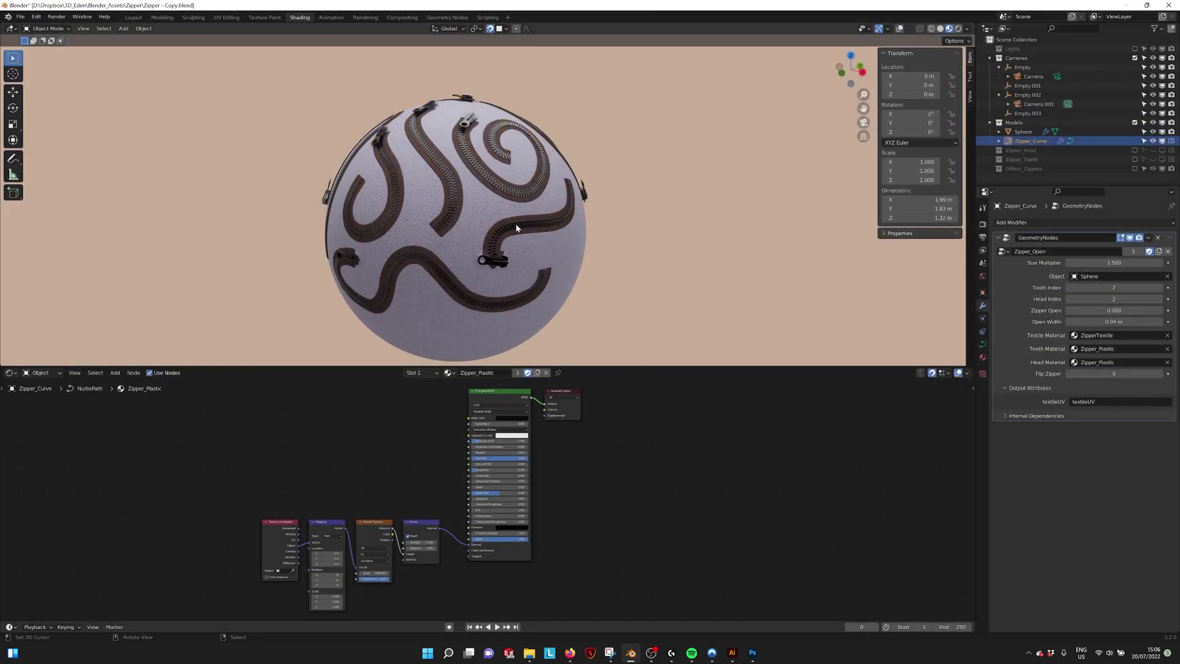
Step: Turn on the viewport overlays in the Zipper - Copy file and enter Edit Mode on Zipper_Curve
{"action": "middle_click_drag", "start_coordinate": [506, 229], "coordinate": [497, 202]}
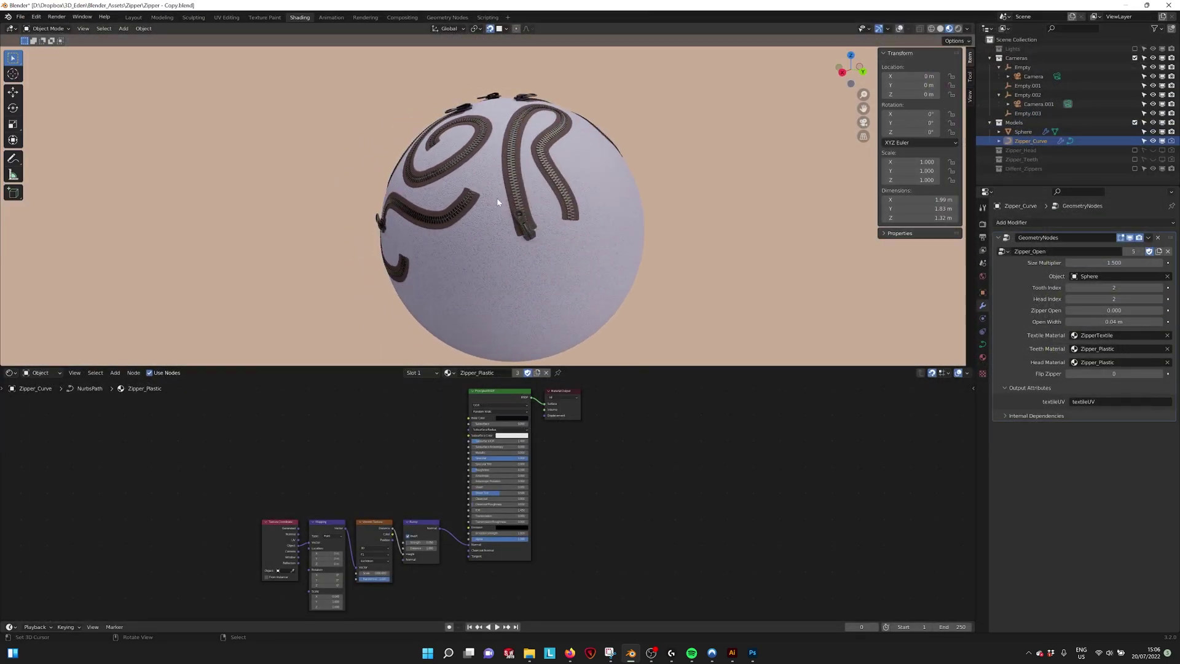
{"action": "left_click", "coordinate": [898, 29]}
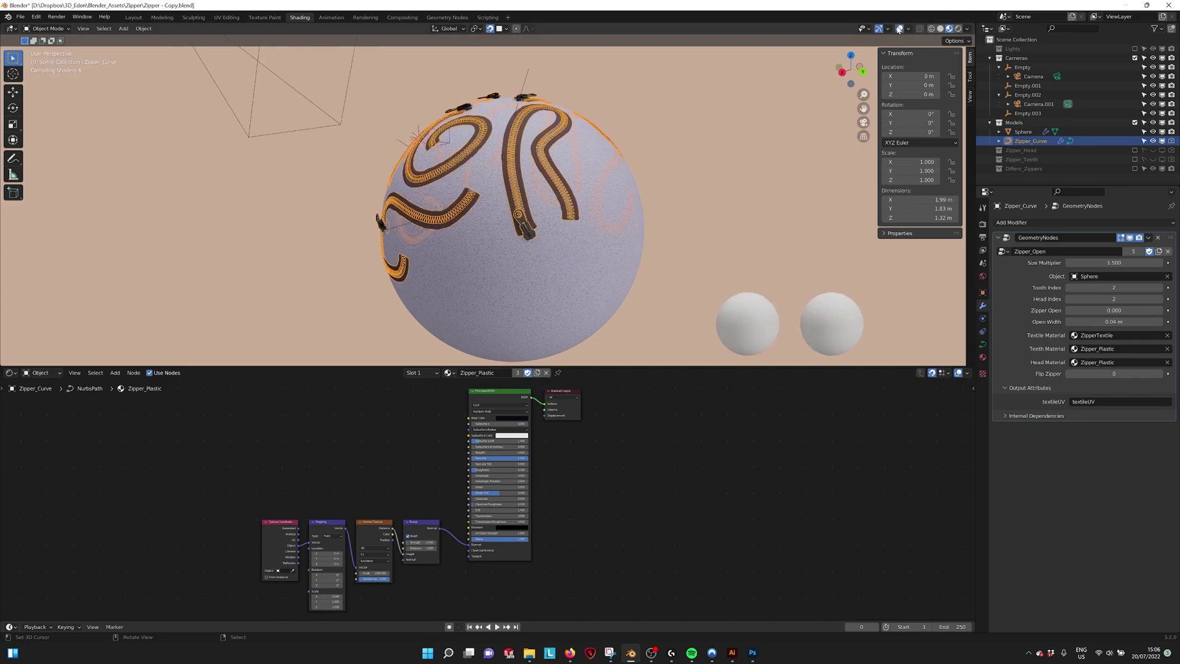
{"action": "mouse_move", "coordinate": [608, 185]}
{"action": "middle_mouse_down"}
{"action": "mouse_move", "coordinate": [568, 176]}
{"action": "mouse_move", "coordinate": [574, 188]}
{"action": "middle_mouse_up"}
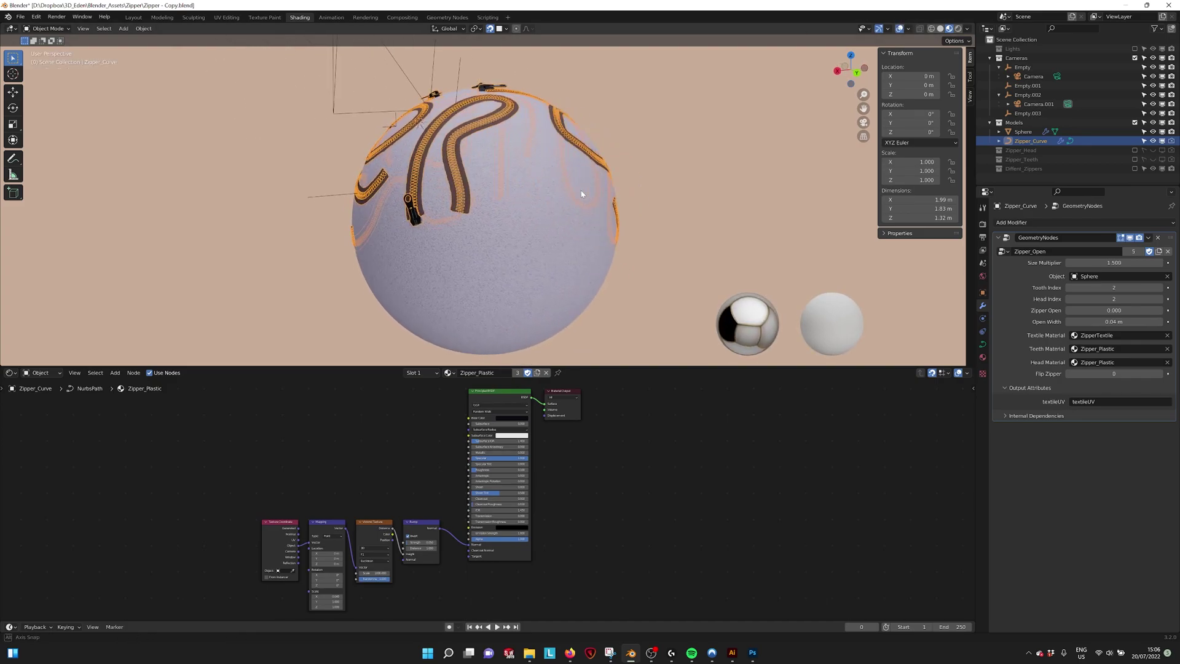
{"action": "key", "text": "Tab"}
{"action": "key", "text": "Tab"}
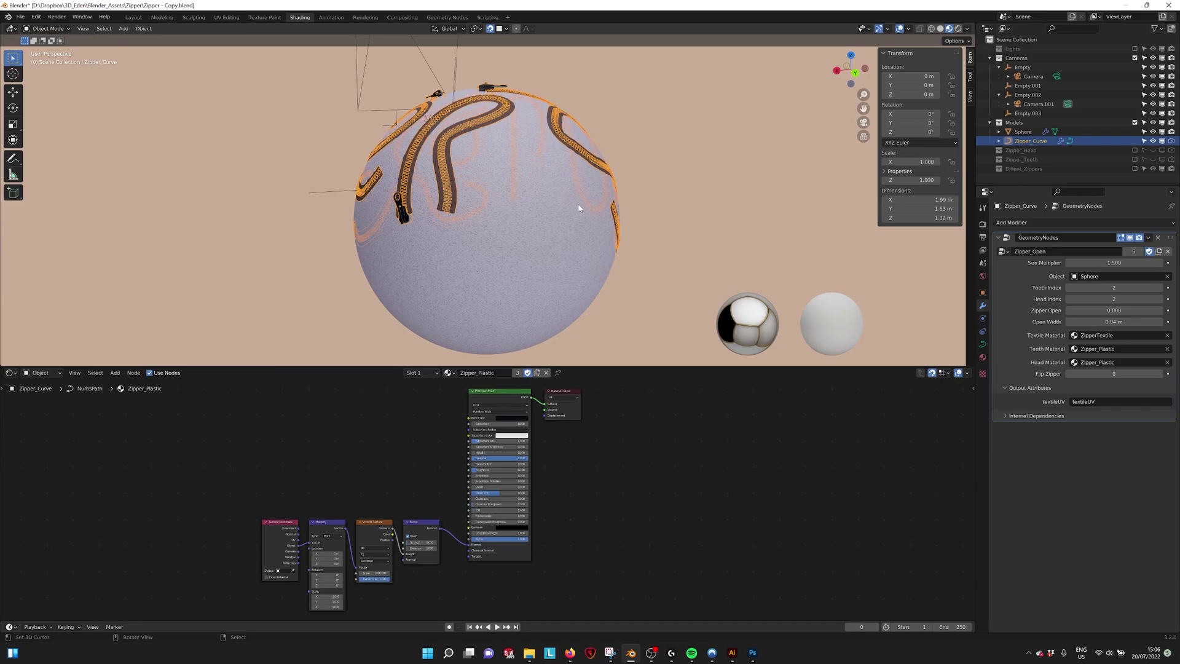
{"action": "left_click", "coordinate": [54, 29]}
{"action": "left_click", "coordinate": [54, 49]}
Step: Draw an S-shaped and a hook-shaped freehand curve on bare areas of the sphere and return to Object Mode
{"action": "middle_click_drag", "start_coordinate": [463, 145], "coordinate": [6, 179]}
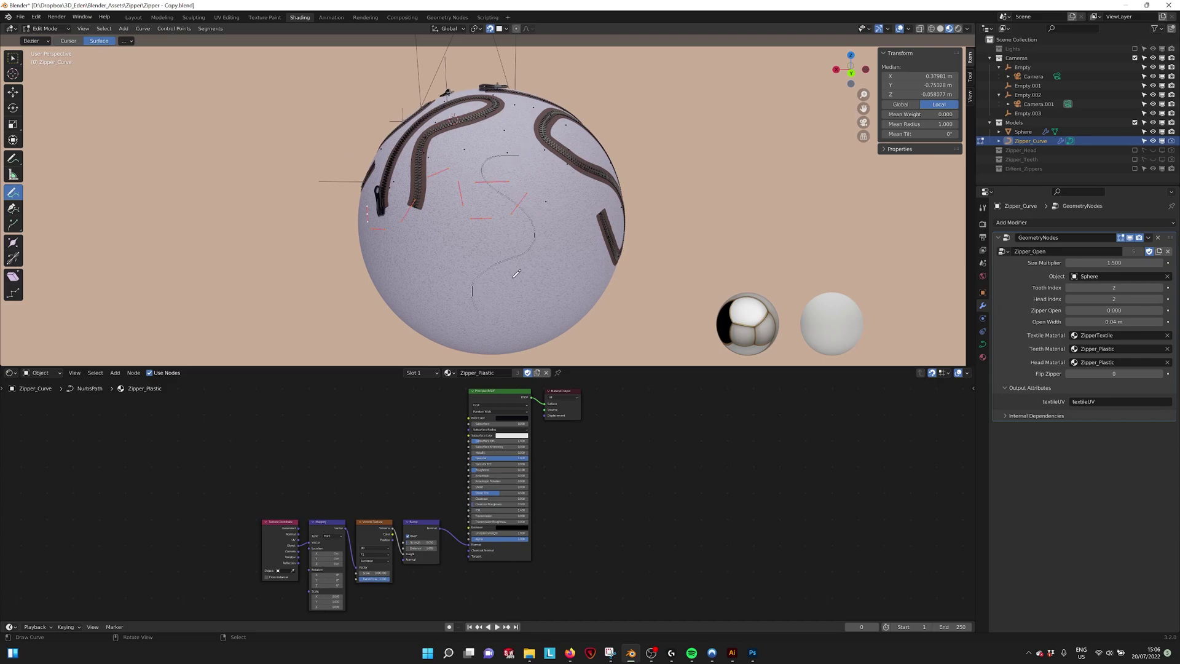
{"action": "middle_click_drag", "start_coordinate": [516, 273], "coordinate": [597, 216]}
{"action": "left_click_drag", "start_coordinate": [573, 177], "coordinate": [541, 170]}
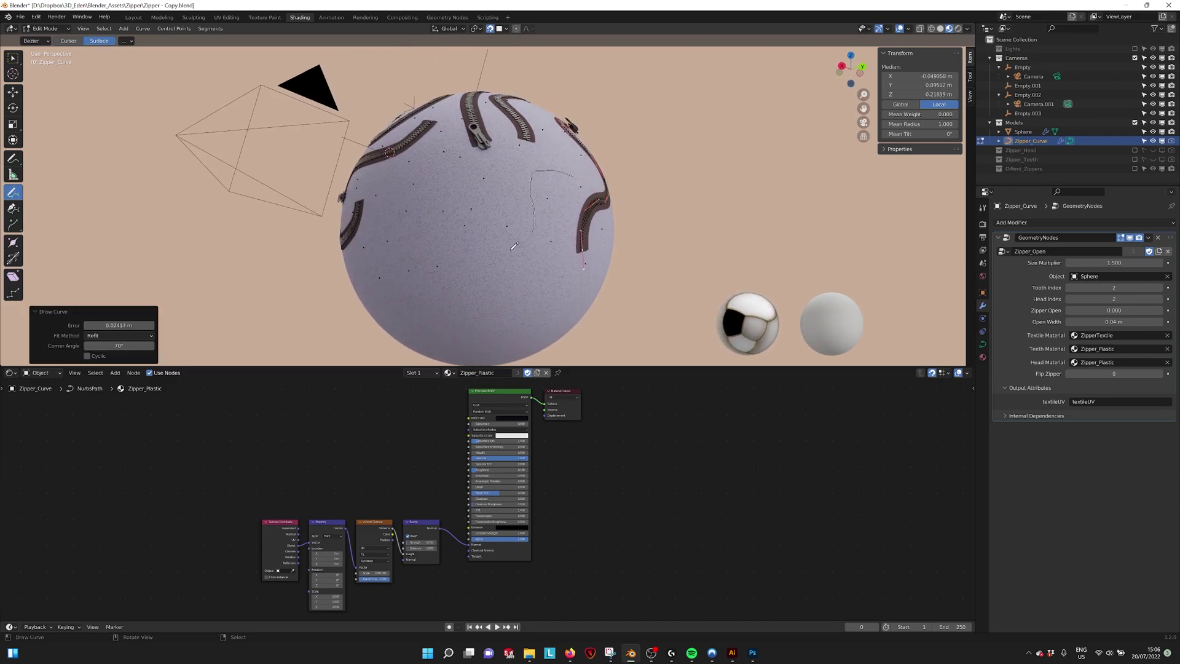
{"action": "left_click_drag", "start_coordinate": [431, 242], "coordinate": [430, 244]}
{"action": "key", "text": "Tab"}
{"action": "middle_click_drag", "start_coordinate": [430, 244], "coordinate": [506, 207]}
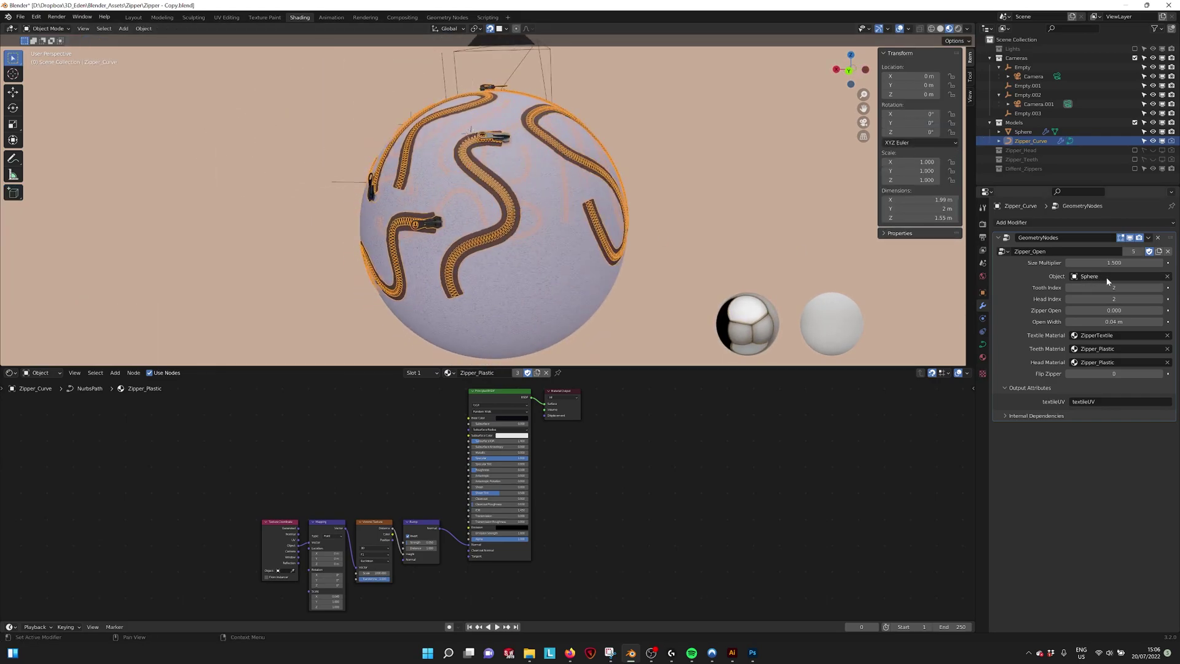
Step: Inspect the bare Sphere object with Zipper_Curve temporarily hidden and make the zippers visible again
{"action": "left_click", "coordinate": [549, 197]}
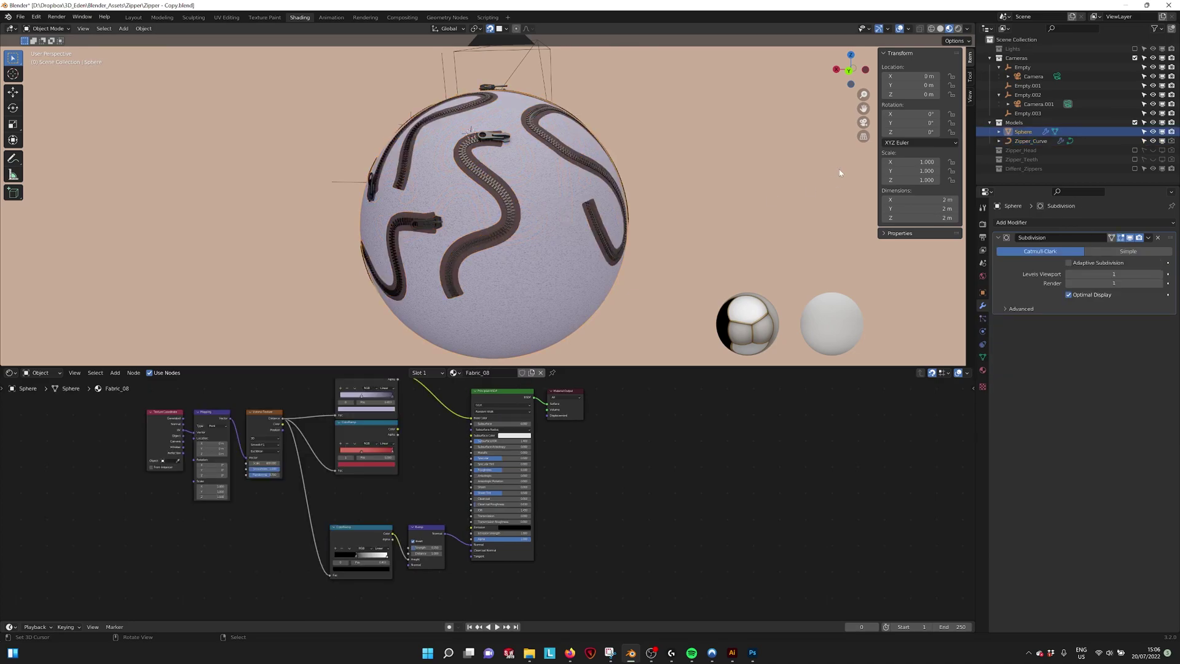
{"action": "left_click", "coordinate": [511, 188]}
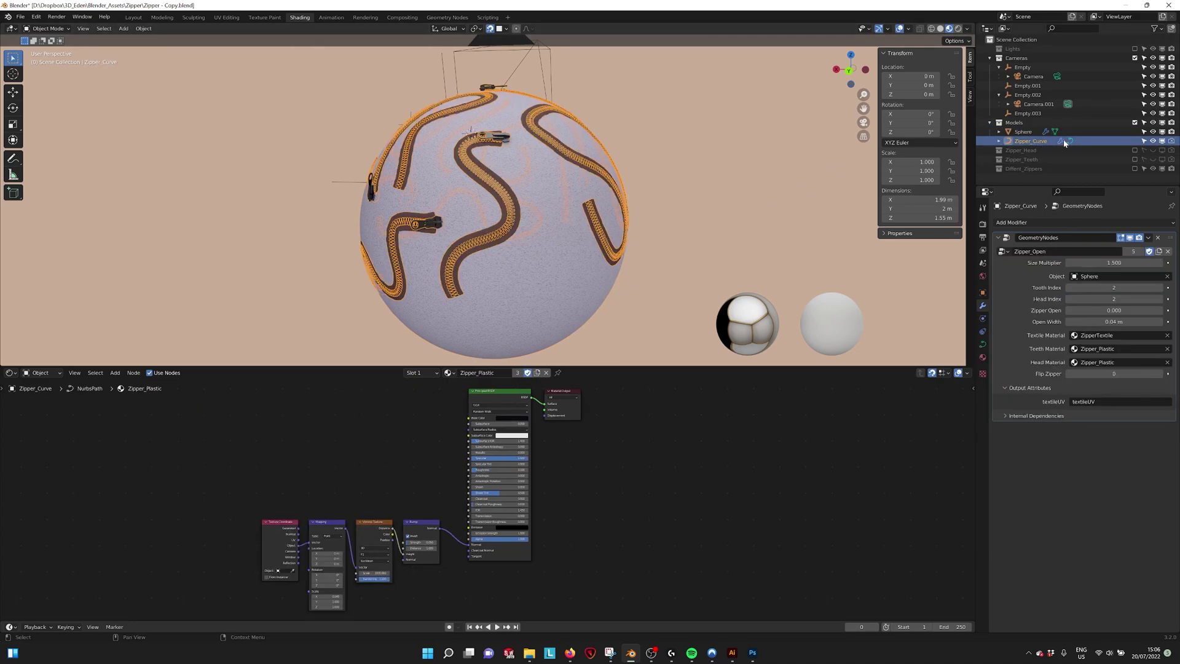
{"action": "left_click", "coordinate": [1153, 142]}
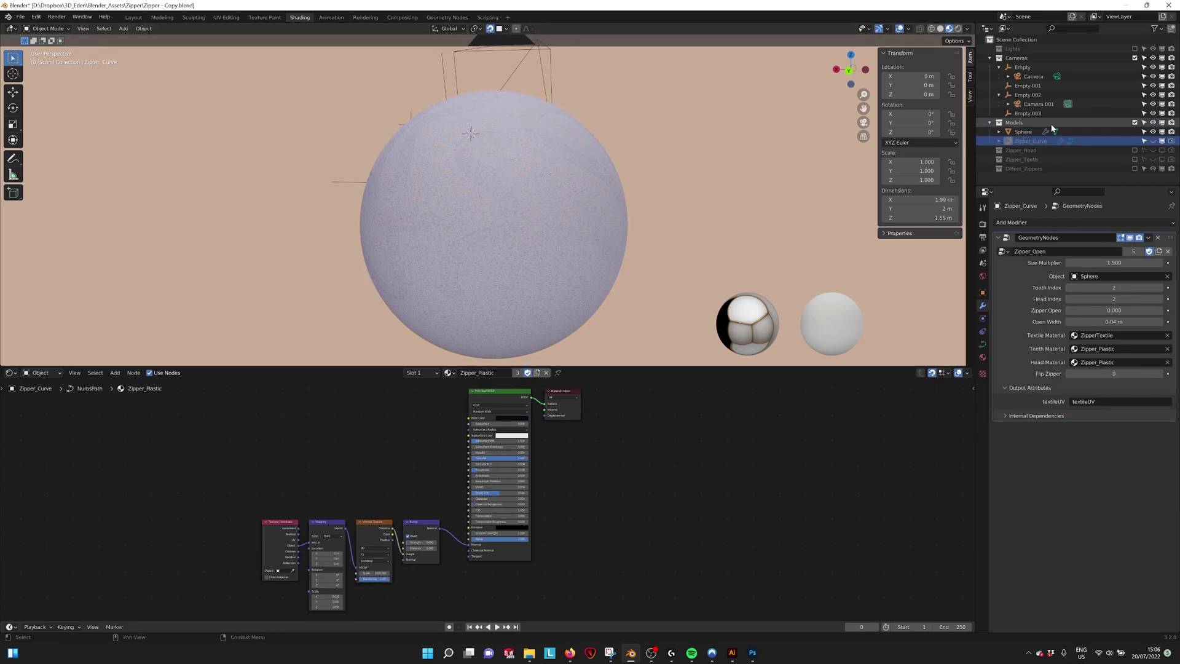
{"action": "left_click", "coordinate": [1020, 132]}
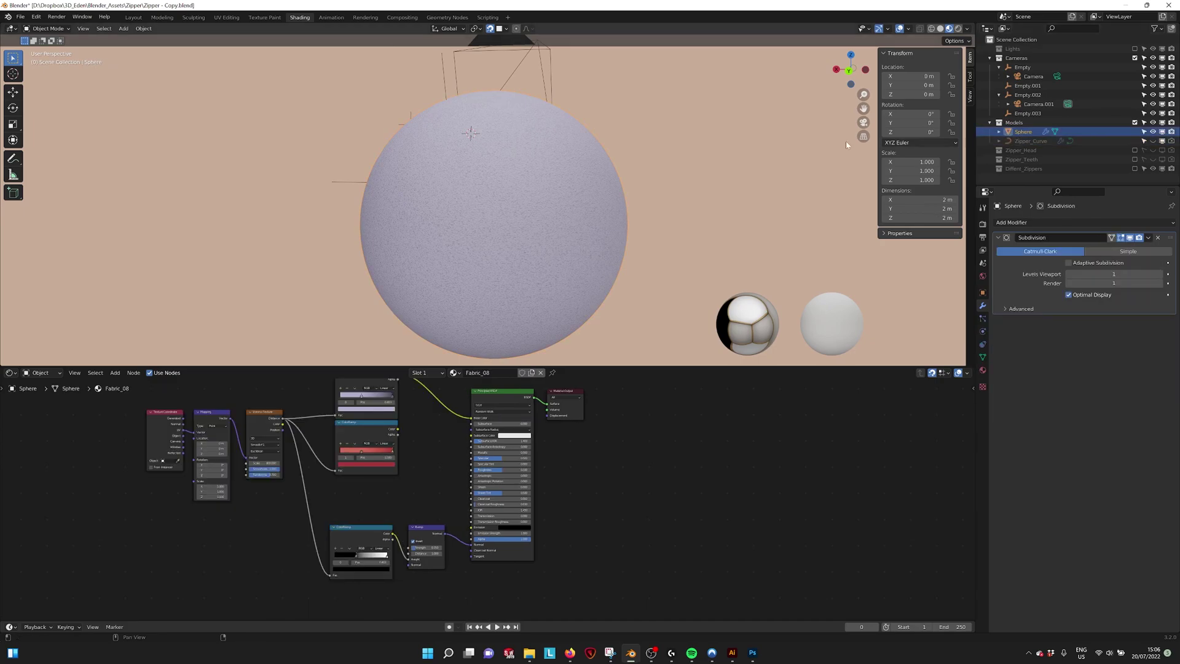
{"action": "left_click", "coordinate": [1030, 140]}
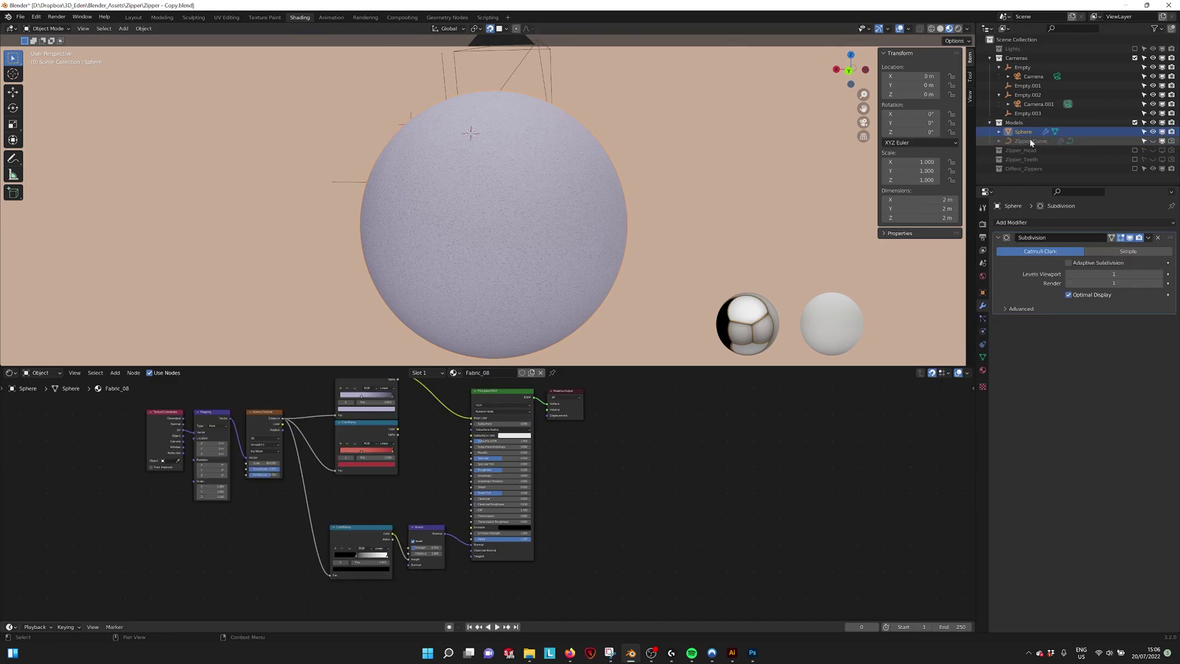
{"action": "left_click", "coordinate": [1152, 141]}
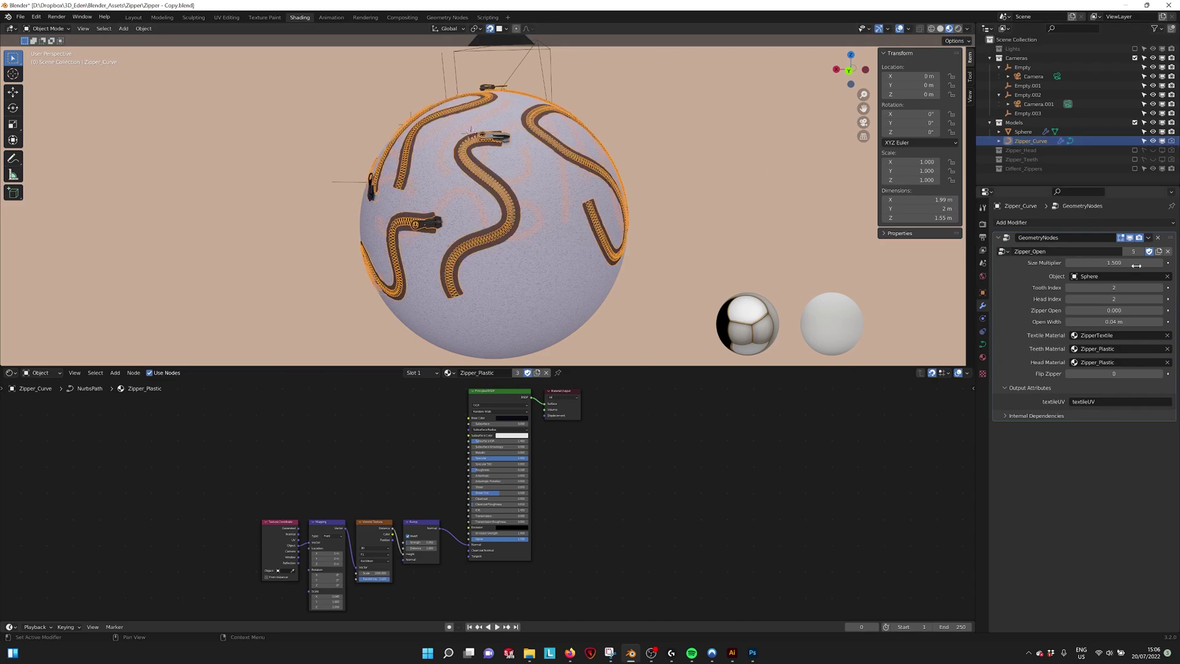
Step: Check the available target objects in the zipper modifier's Object setting and examine the zippers around the sphere
{"action": "left_click", "coordinate": [1105, 277]}
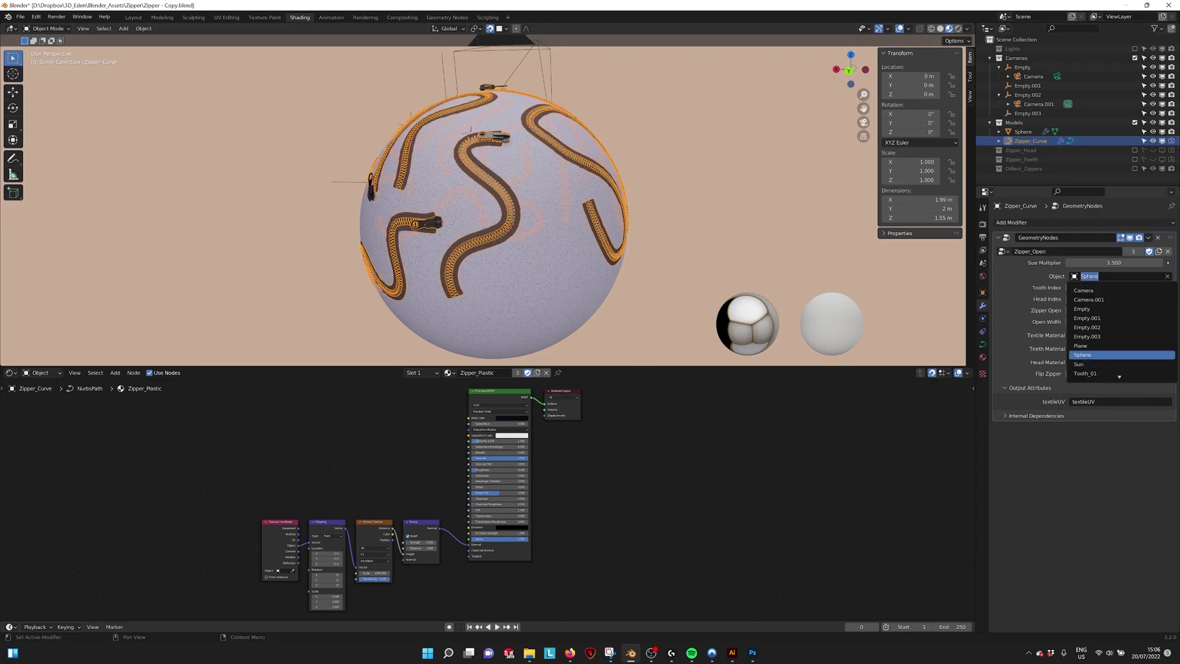
{"action": "middle_click_drag", "start_coordinate": [717, 195], "coordinate": [531, 192]}
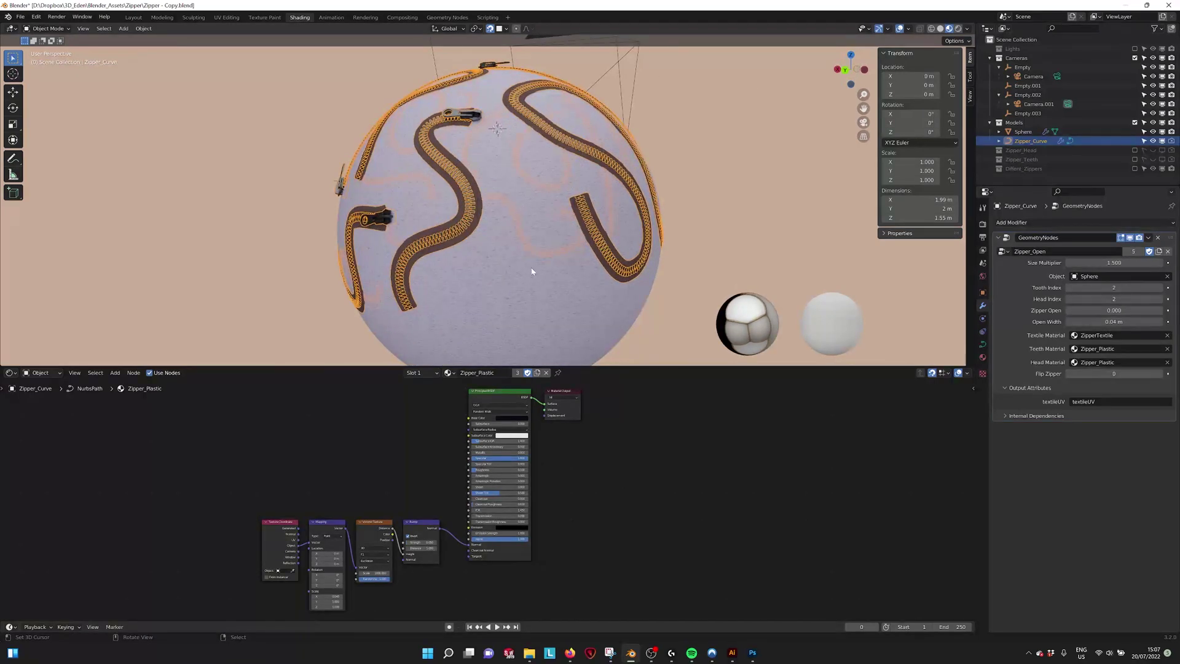
{"action": "middle_click_drag", "start_coordinate": [532, 271], "coordinate": [577, 195]}
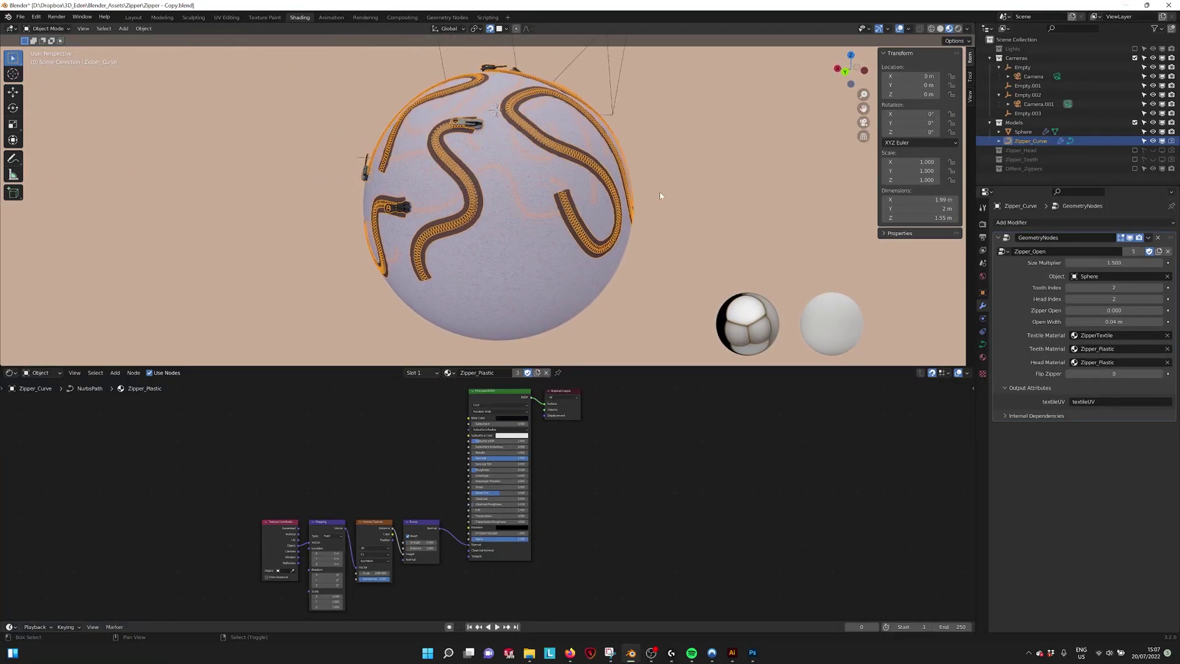
{"action": "middle_click_drag", "start_coordinate": [668, 191], "coordinate": [566, 187]}
{"action": "left_click", "coordinate": [658, 161]}
{"action": "middle_click_drag", "start_coordinate": [645, 157], "coordinate": [605, 173]}
{"action": "left_click", "coordinate": [500, 173]}
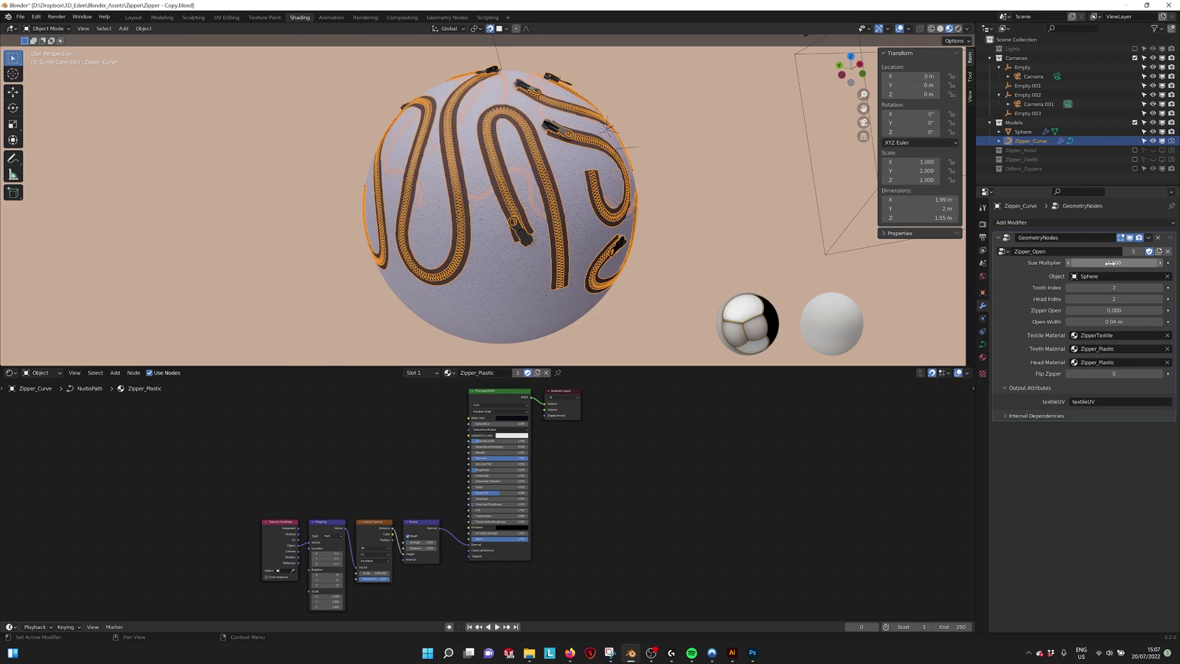
Step: Try a Size Multiplier of 1.480 on the zippers, restore it to 1.500 and deselect the curve
{"action": "mouse_move", "coordinate": [1109, 262]}
{"action": "left_mouse_down"}
{"action": "mouse_move", "coordinate": [1155, 263]}
{"action": "mouse_move", "coordinate": [1113, 262]}
{"action": "left_mouse_up"}
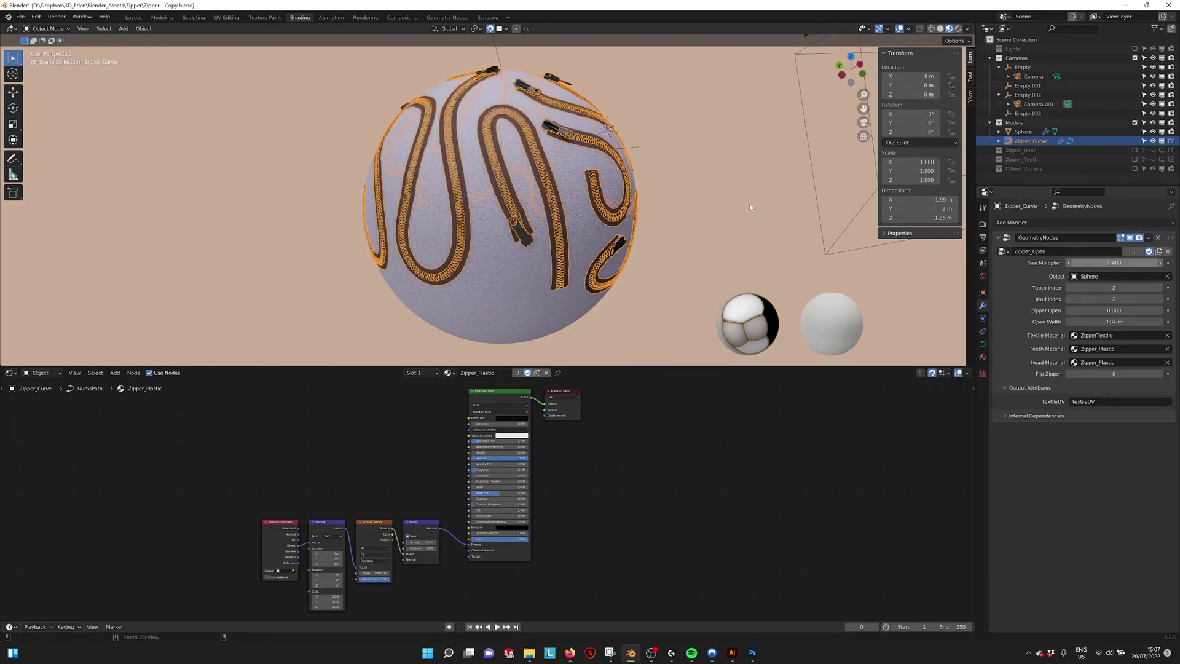
{"action": "left_click", "coordinate": [749, 204]}
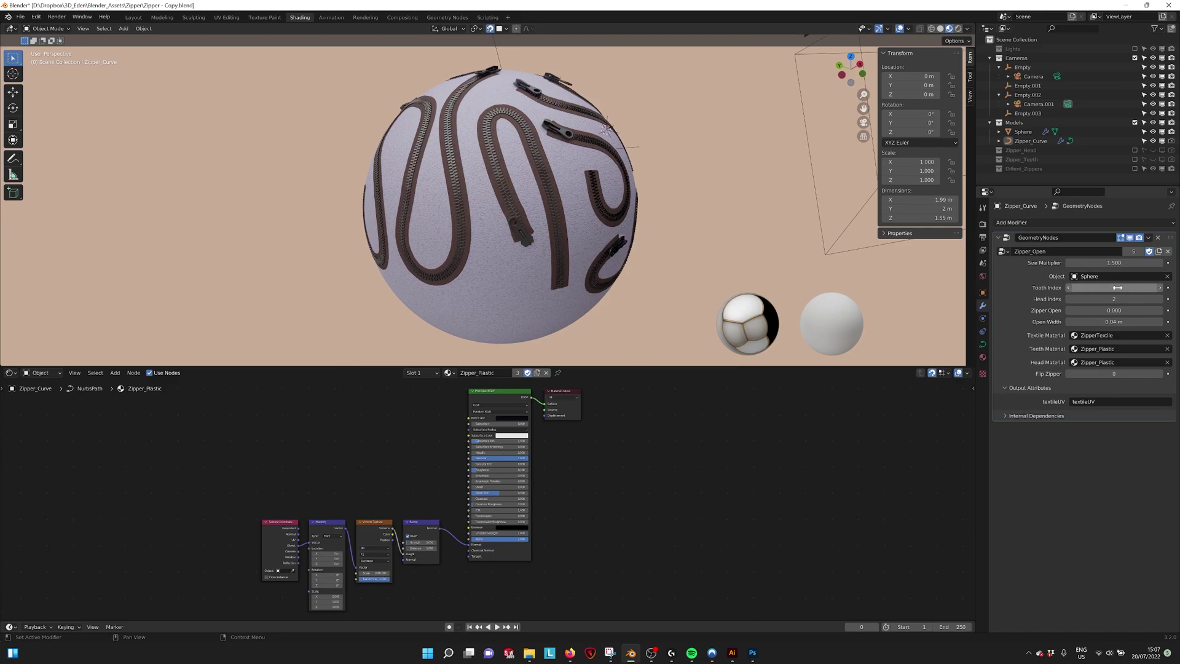
Step: Cycle through the zipper's tooth variants up to index 4 and set the tooth index to 0
{"action": "scroll", "coordinate": [584, 185], "scroll_direction": "up", "scroll_amount": 4}
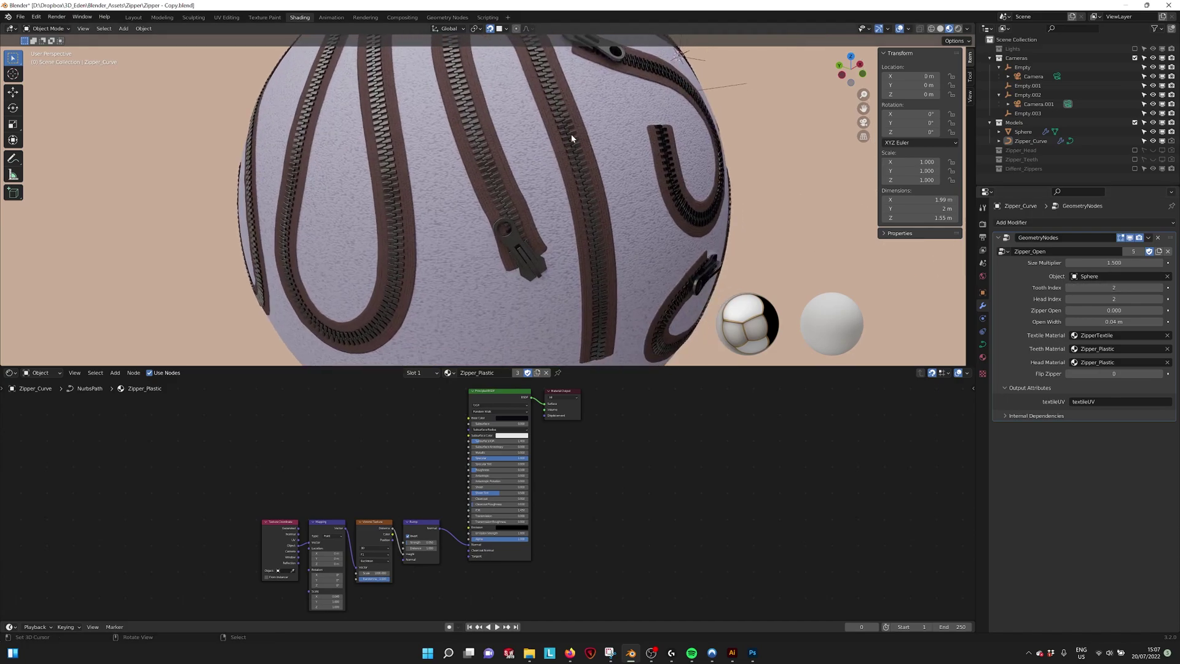
{"action": "left_click", "coordinate": [1067, 287]}
{"action": "left_click", "coordinate": [1068, 287]}
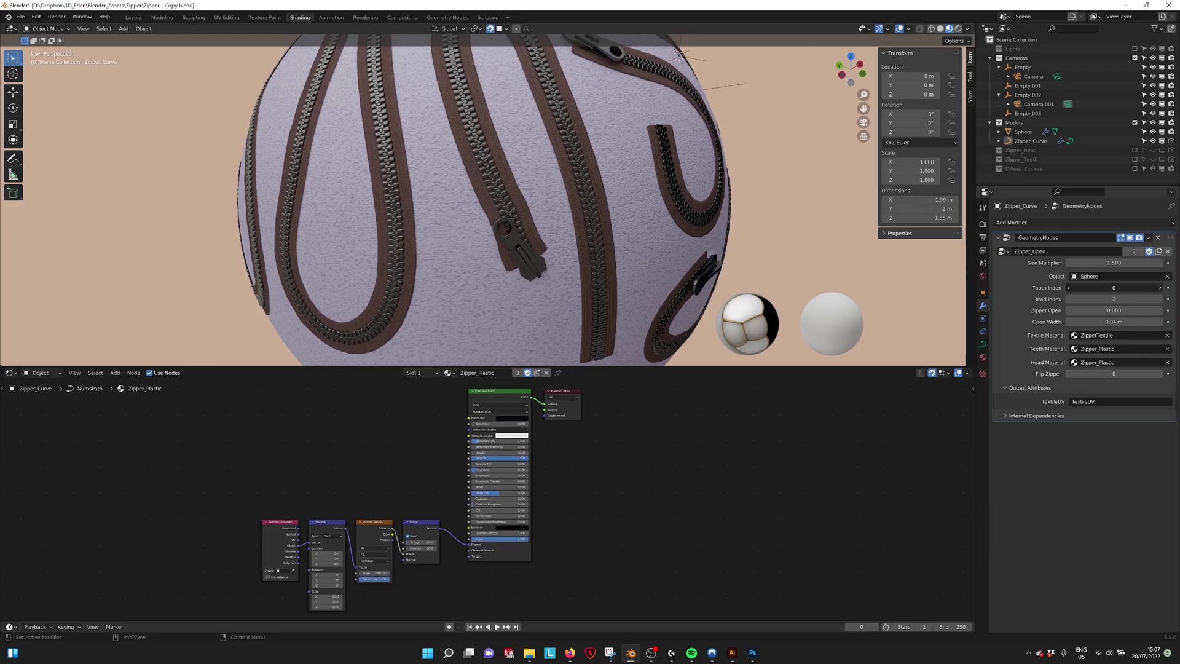
{"action": "left_click", "coordinate": [1160, 287]}
{"action": "left_click", "coordinate": [1159, 287]}
{"action": "left_click", "coordinate": [1159, 287]}
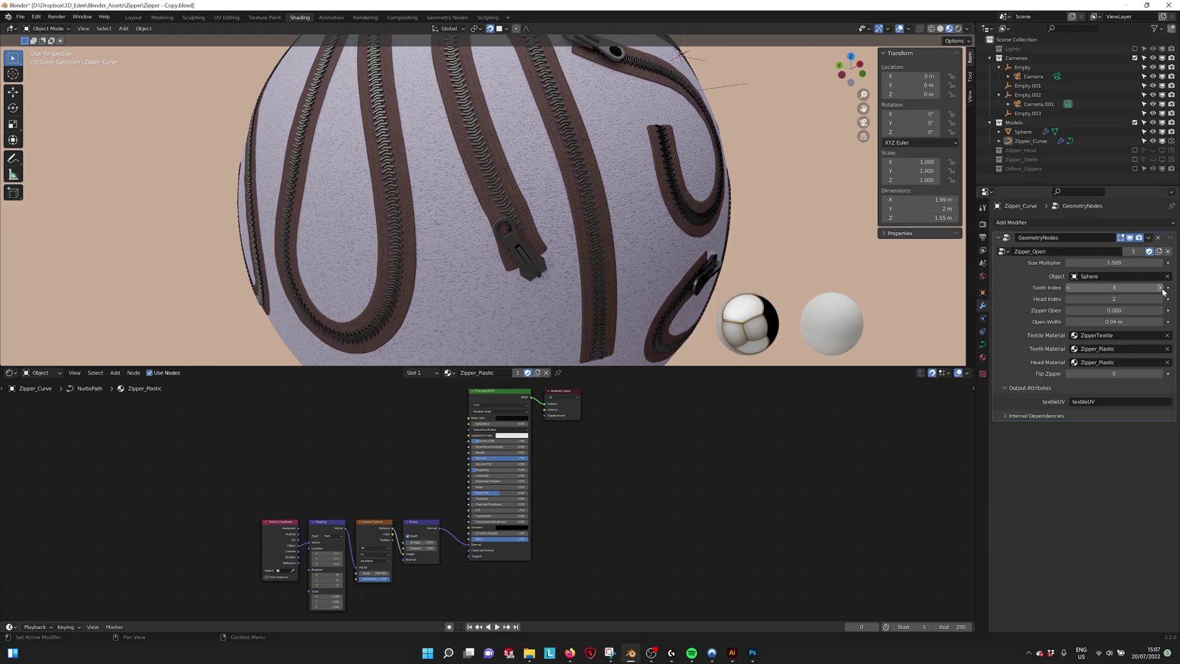
{"action": "left_click", "coordinate": [1159, 287]}
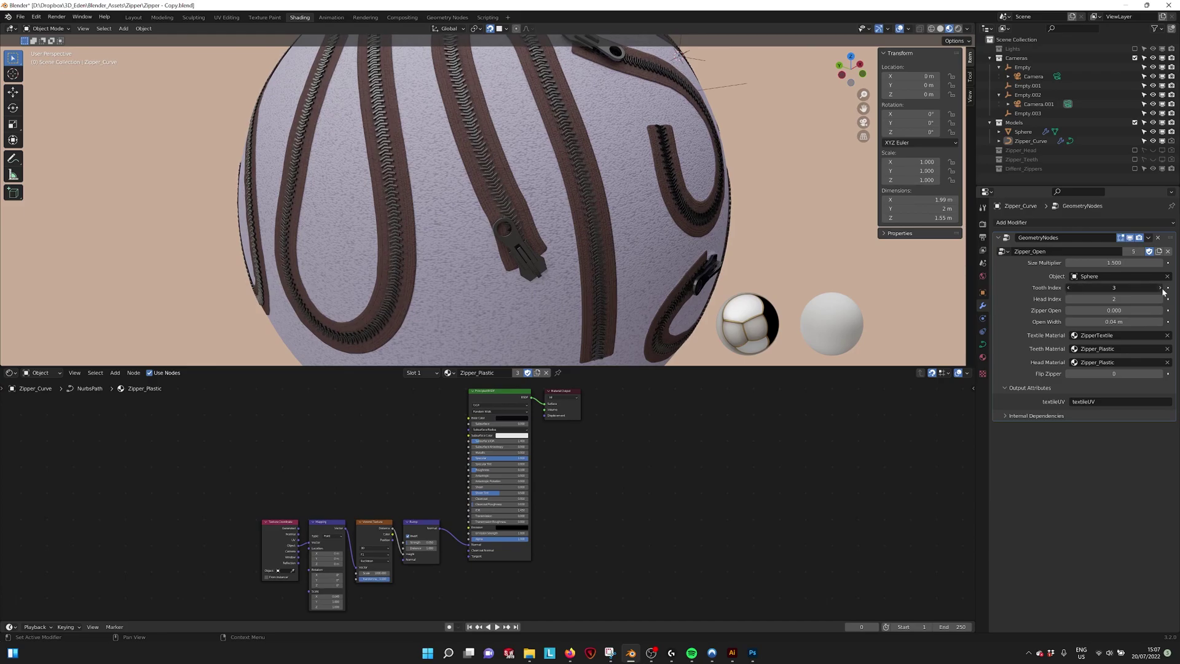
{"action": "left_click", "coordinate": [1068, 288]}
{"action": "left_click", "coordinate": [1068, 288]}
{"action": "left_click", "coordinate": [1068, 288]}
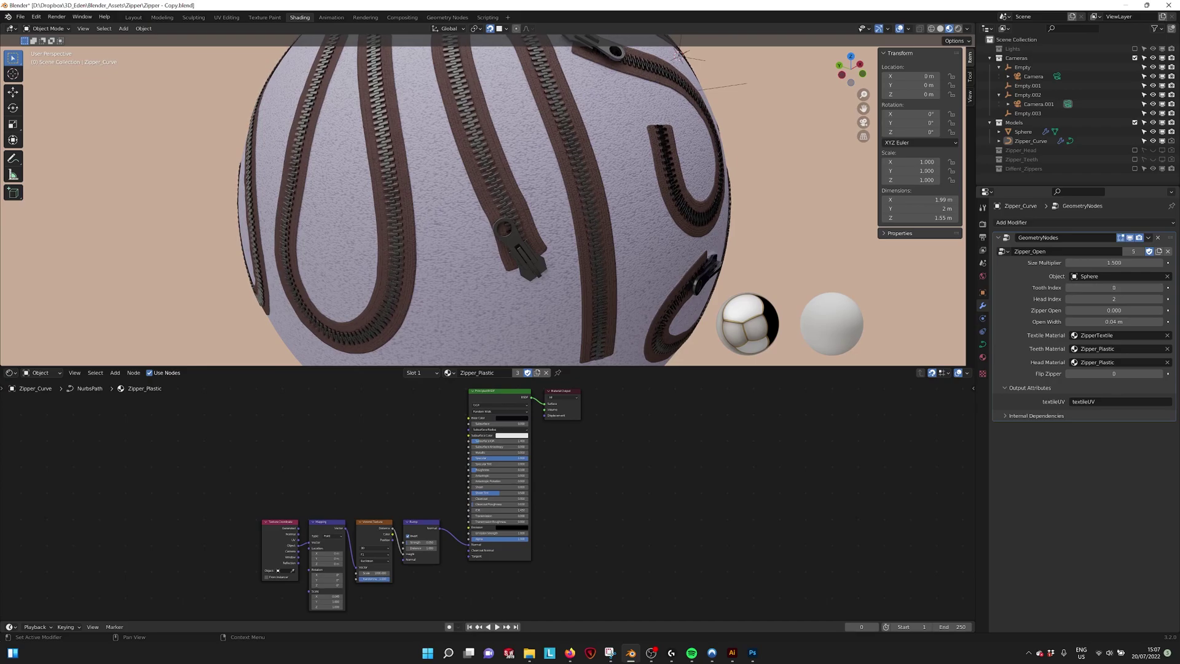
{"action": "left_click", "coordinate": [1069, 287]}
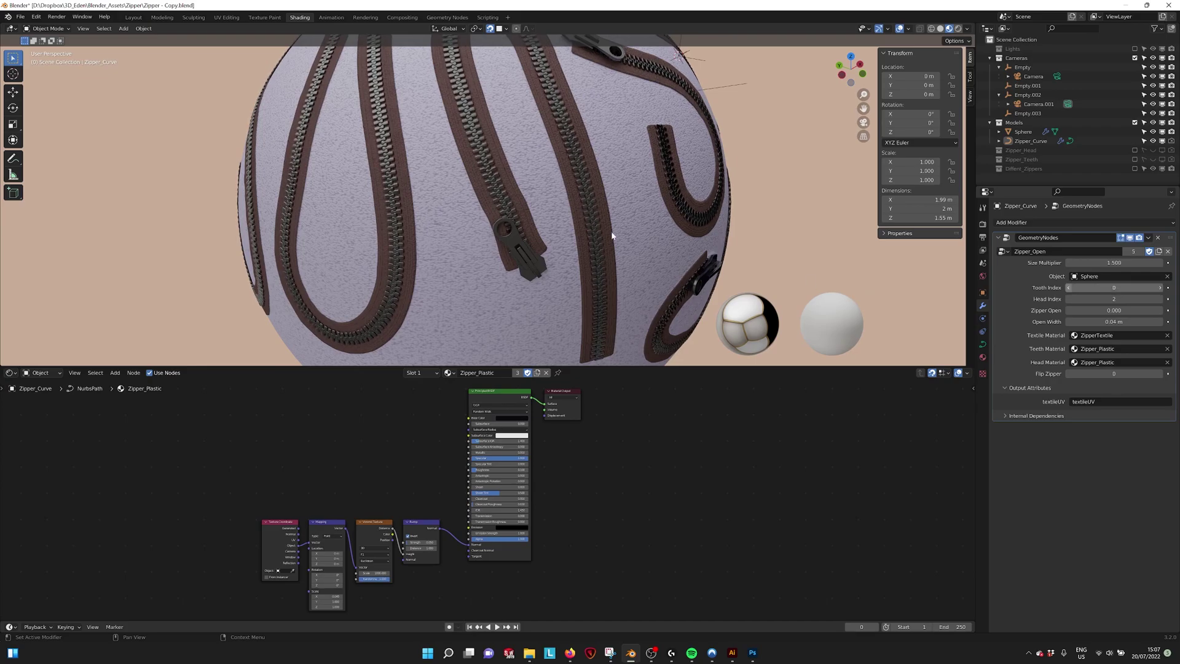
Step: Try Head Index 0 for the zipper pulls and return it to 2
{"action": "left_click", "coordinate": [1067, 300]}
{"action": "left_click", "coordinate": [1067, 299]}
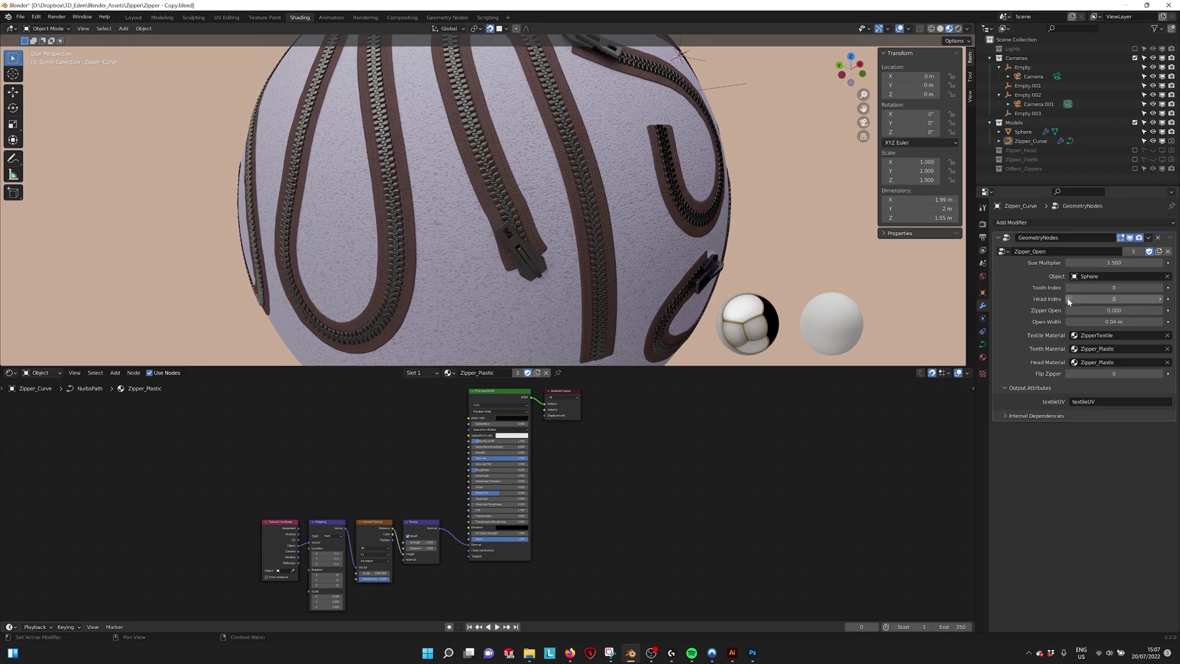
{"action": "left_click", "coordinate": [1160, 299]}
{"action": "left_click", "coordinate": [1160, 300]}
Step: Open the zippers partway along their curves by setting Zipper Open to 0.712
{"action": "scroll", "coordinate": [569, 222], "scroll_direction": "down", "scroll_amount": 1}
{"action": "middle_click_drag", "start_coordinate": [572, 222], "coordinate": [565, 222]}
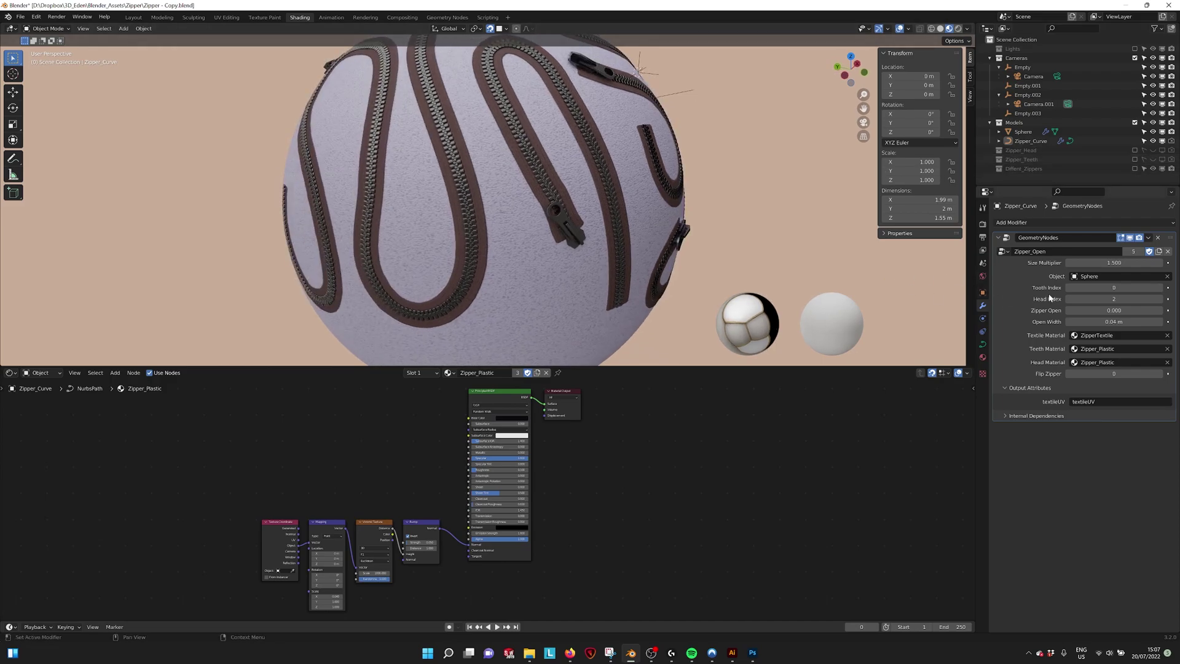
{"action": "scroll", "coordinate": [669, 221], "scroll_direction": "down", "scroll_amount": 1}
{"action": "middle_click_drag", "start_coordinate": [562, 207], "coordinate": [593, 208], "text": "shift"}
{"action": "middle_click_drag", "start_coordinate": [673, 237], "coordinate": [633, 238]}
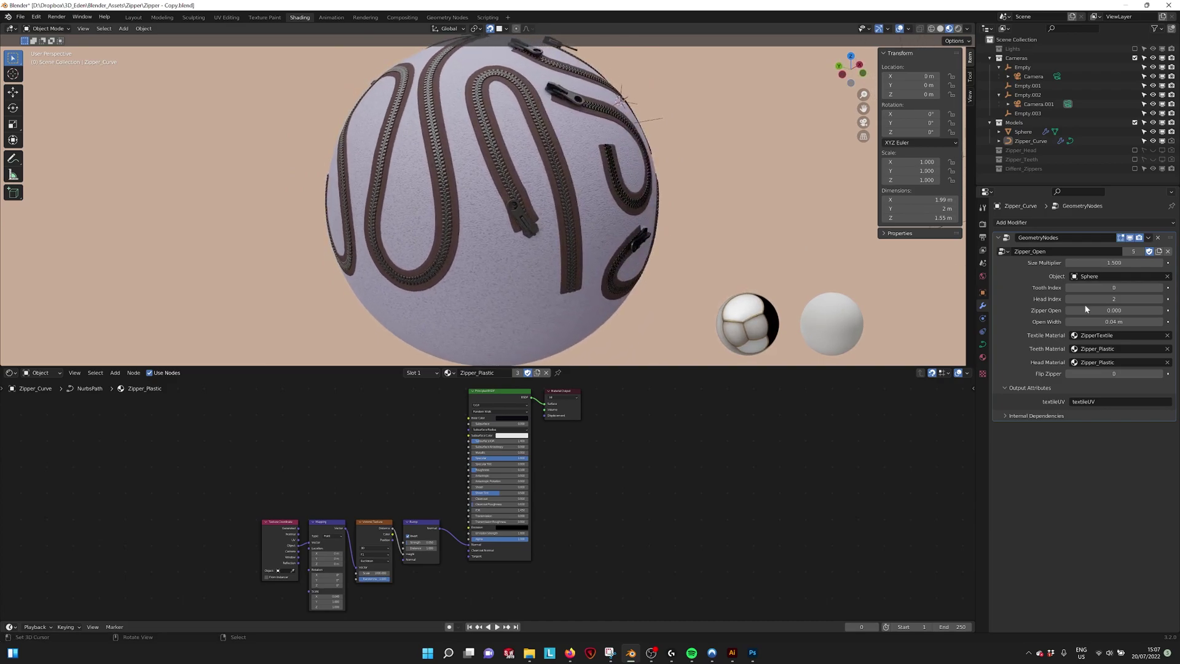
{"action": "mouse_move", "coordinate": [1101, 312]}
{"action": "left_mouse_down"}
{"action": "mouse_move", "coordinate": [1153, 310]}
{"action": "mouse_move", "coordinate": [1103, 321]}
{"action": "mouse_move", "coordinate": [1123, 321]}
{"action": "mouse_move", "coordinate": [1113, 321]}
{"action": "left_mouse_up"}
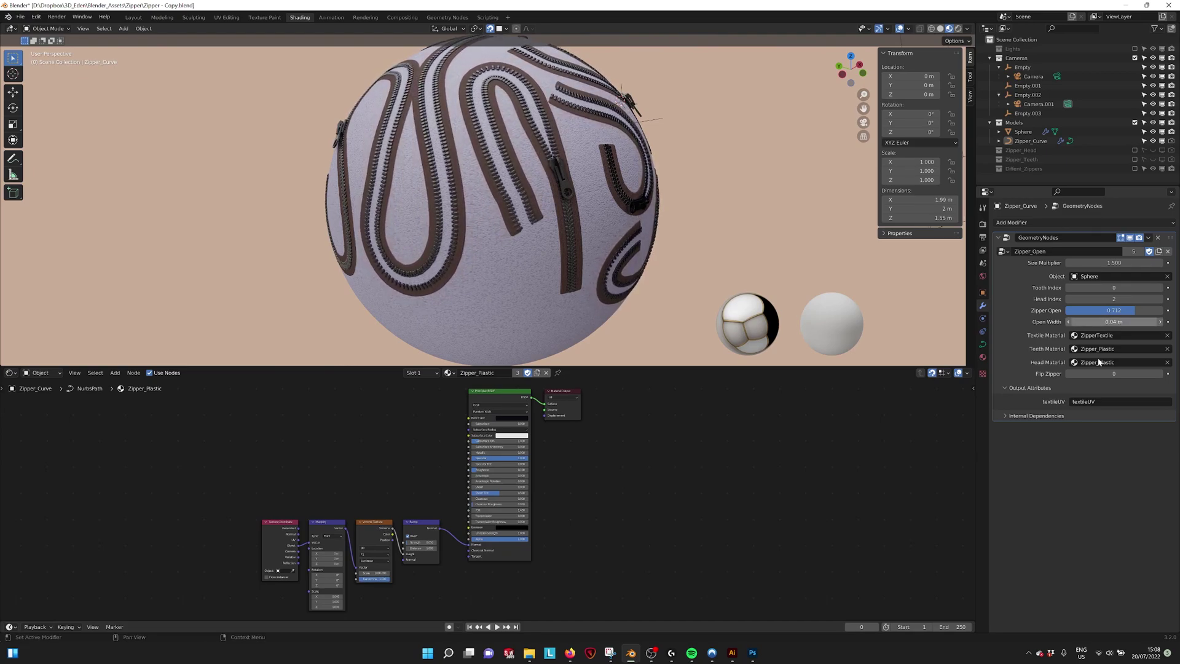
Step: Assign the Zipper_Silver material to both the zipper teeth and the zipper heads
{"action": "middle_click_drag", "start_coordinate": [562, 192], "coordinate": [546, 190]}
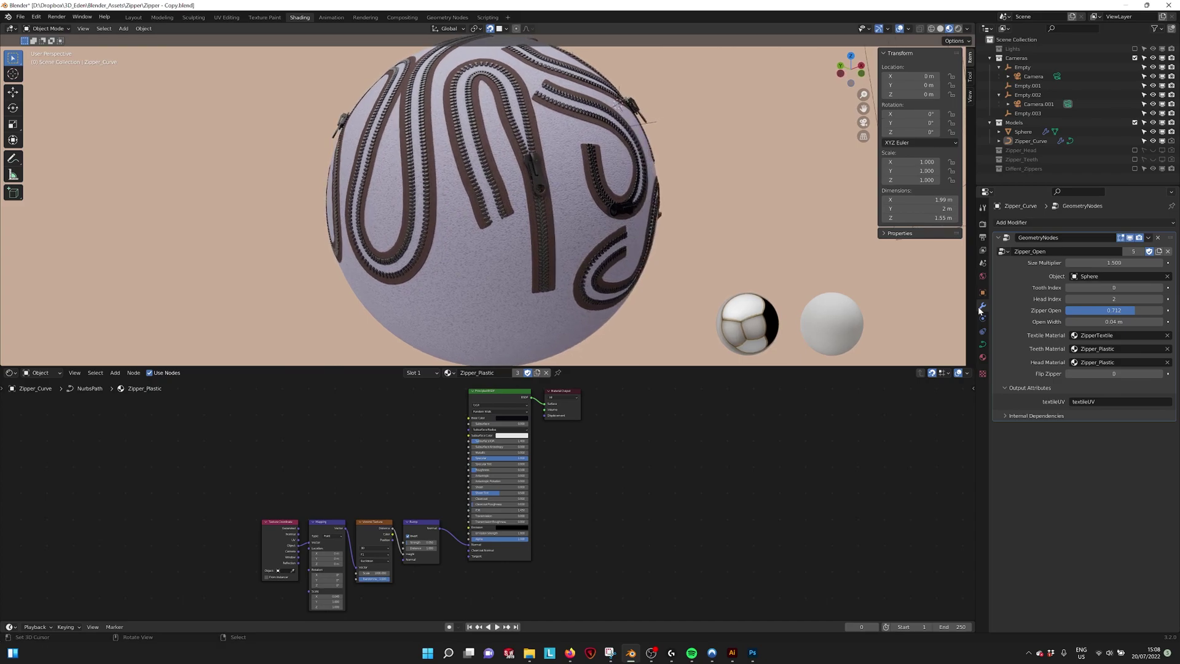
{"action": "left_click", "coordinate": [1108, 352]}
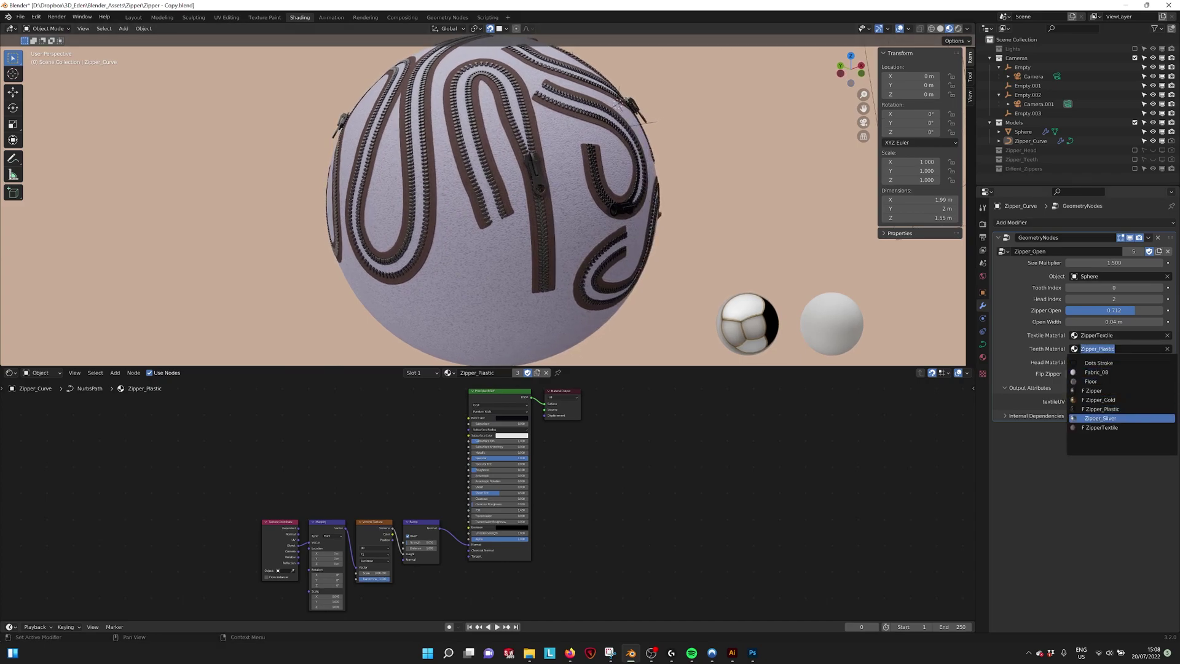
{"action": "left_click", "coordinate": [1100, 418]}
{"action": "middle_click_drag", "start_coordinate": [508, 162], "coordinate": [544, 170]}
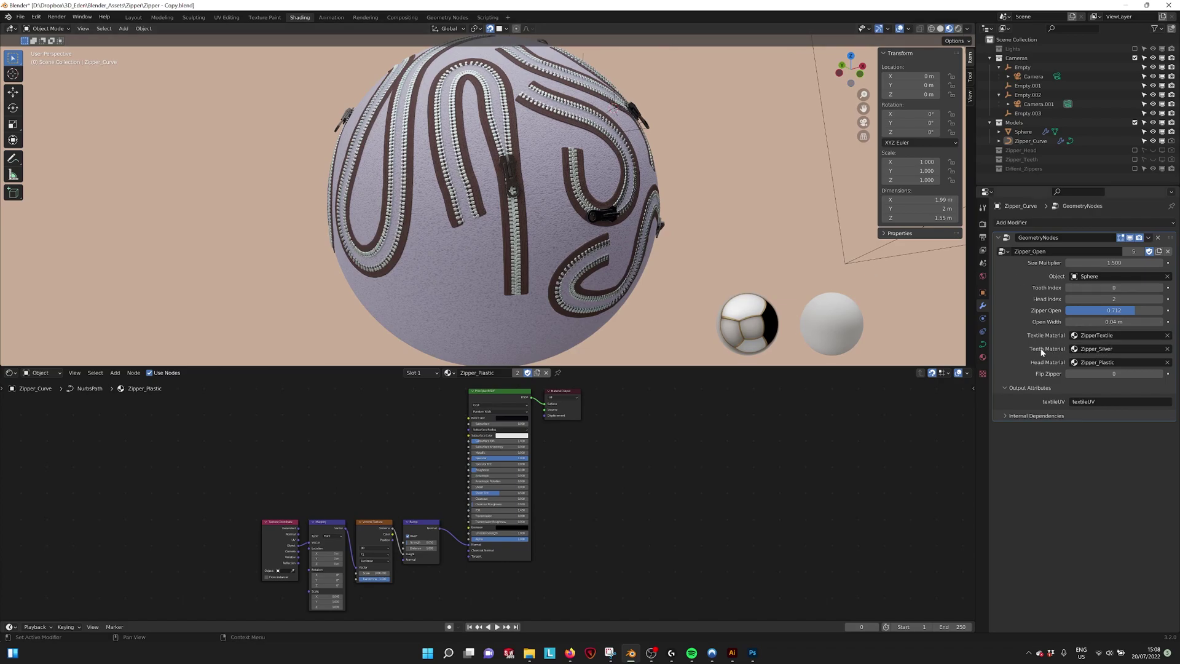
{"action": "left_click", "coordinate": [1100, 364]}
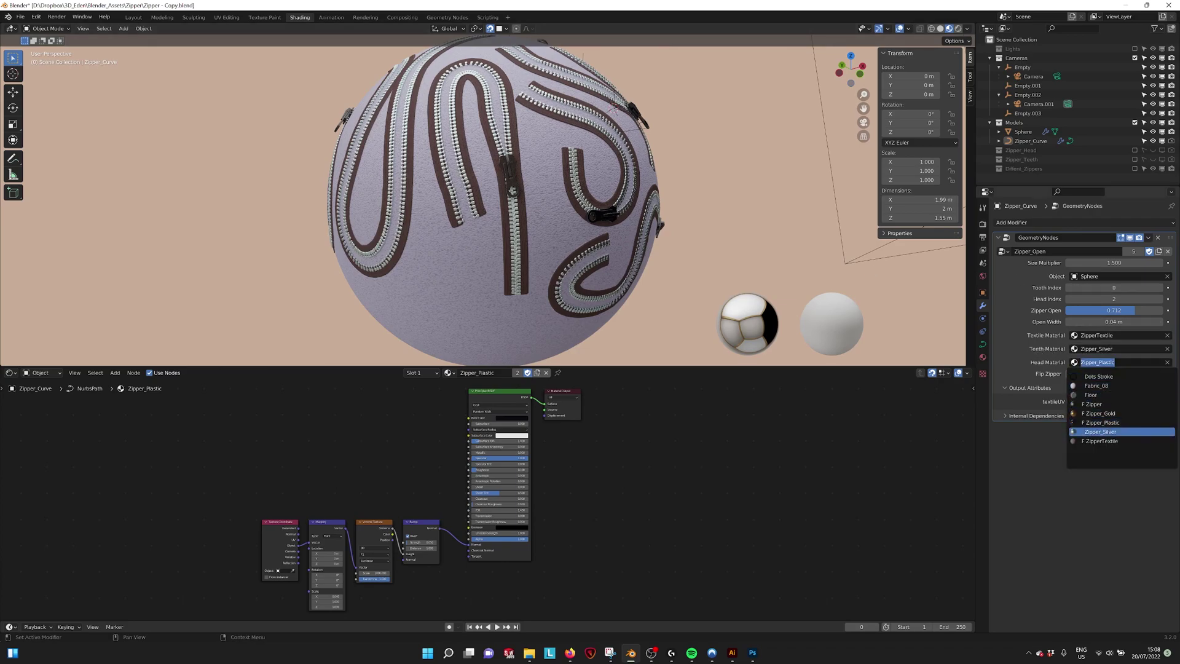
{"action": "left_click", "coordinate": [1099, 431]}
{"action": "middle_click_drag", "start_coordinate": [526, 184], "coordinate": [466, 99]}
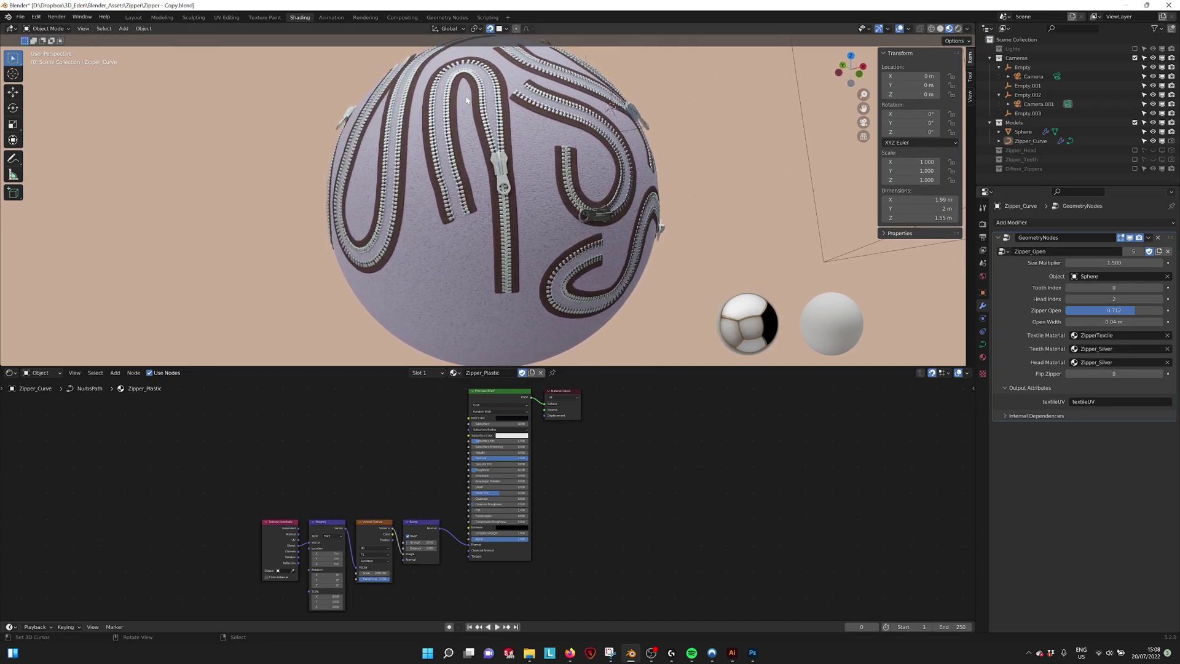
Step: Reverse the opening direction by setting Flip Zipper to 1 and select the zipper curve on the sphere
{"action": "left_click", "coordinate": [1159, 376]}
{"action": "middle_click_drag", "start_coordinate": [470, 172], "coordinate": [515, 170]}
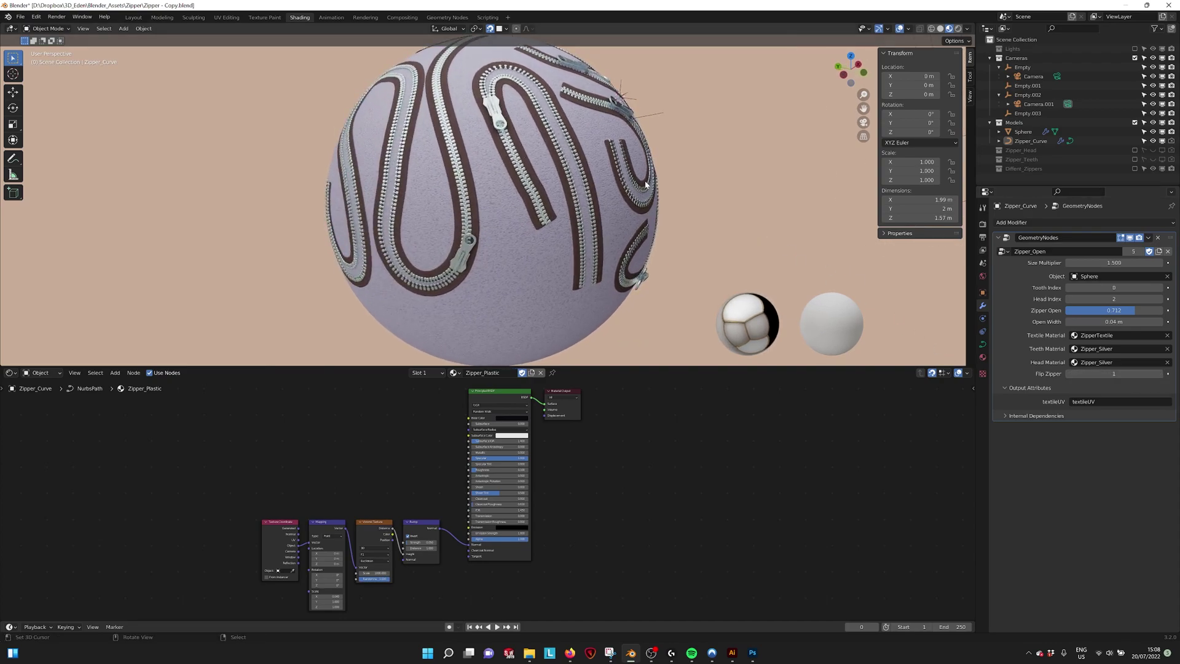
{"action": "middle_click_drag", "start_coordinate": [645, 183], "coordinate": [550, 165]}
{"action": "left_click", "coordinate": [558, 160]}
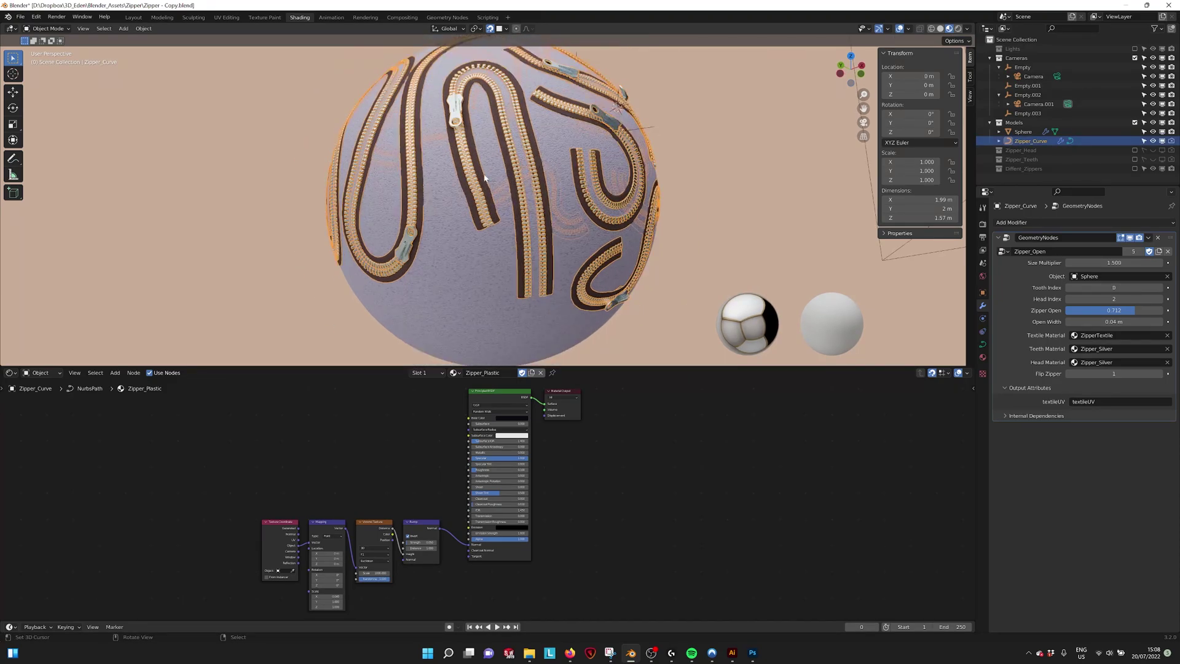
{"action": "middle_click_drag", "start_coordinate": [514, 168], "coordinate": [503, 163]}
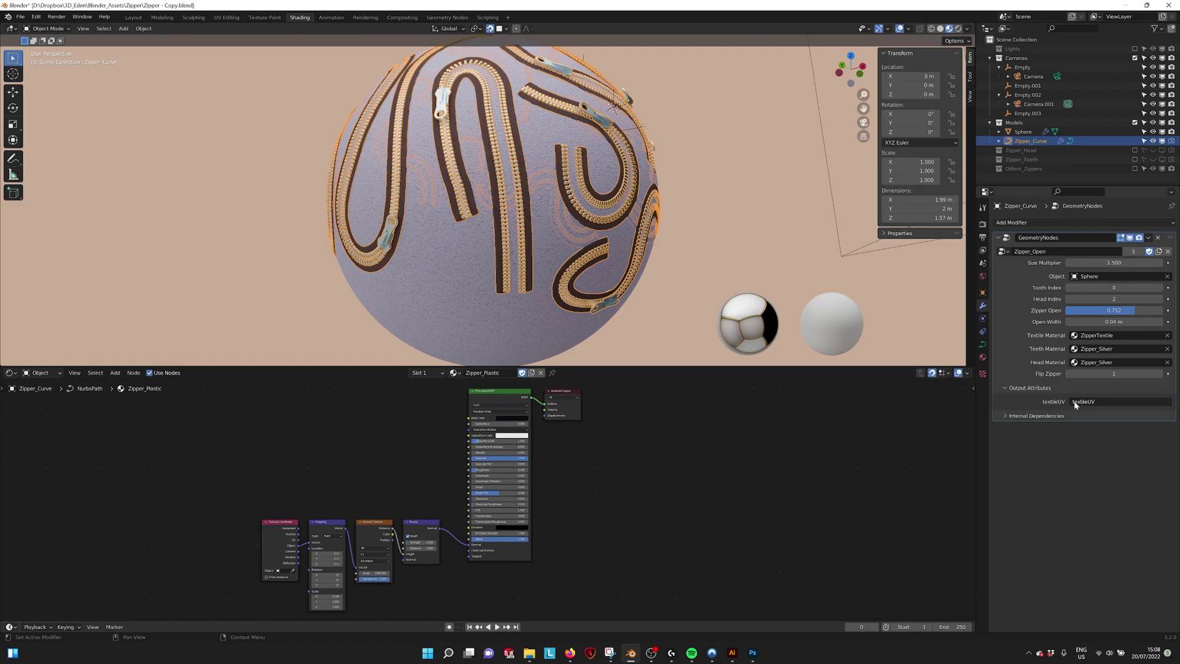
Step: Inspect the zipper fabric up close and switch the curve's material slot to ZipperTextile in the shader editor
{"action": "scroll", "coordinate": [551, 202], "scroll_direction": "up", "scroll_amount": 5}
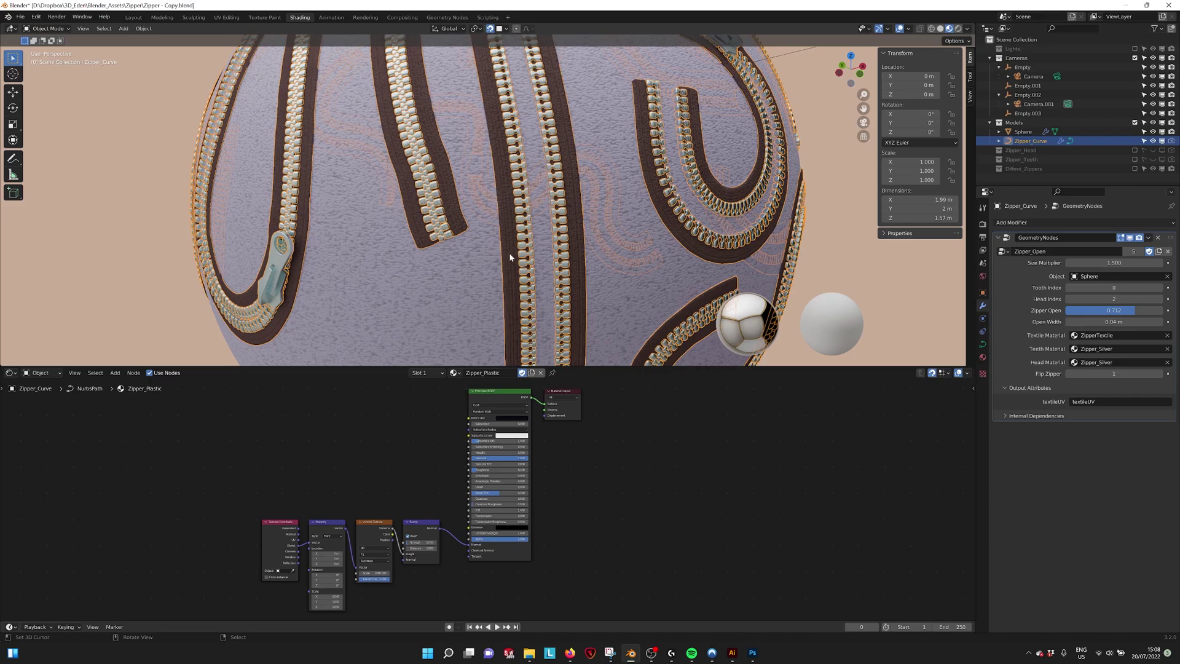
{"action": "scroll", "coordinate": [507, 207], "scroll_direction": "down", "scroll_amount": 1}
{"action": "scroll", "coordinate": [497, 129], "scroll_direction": "down", "scroll_amount": 1}
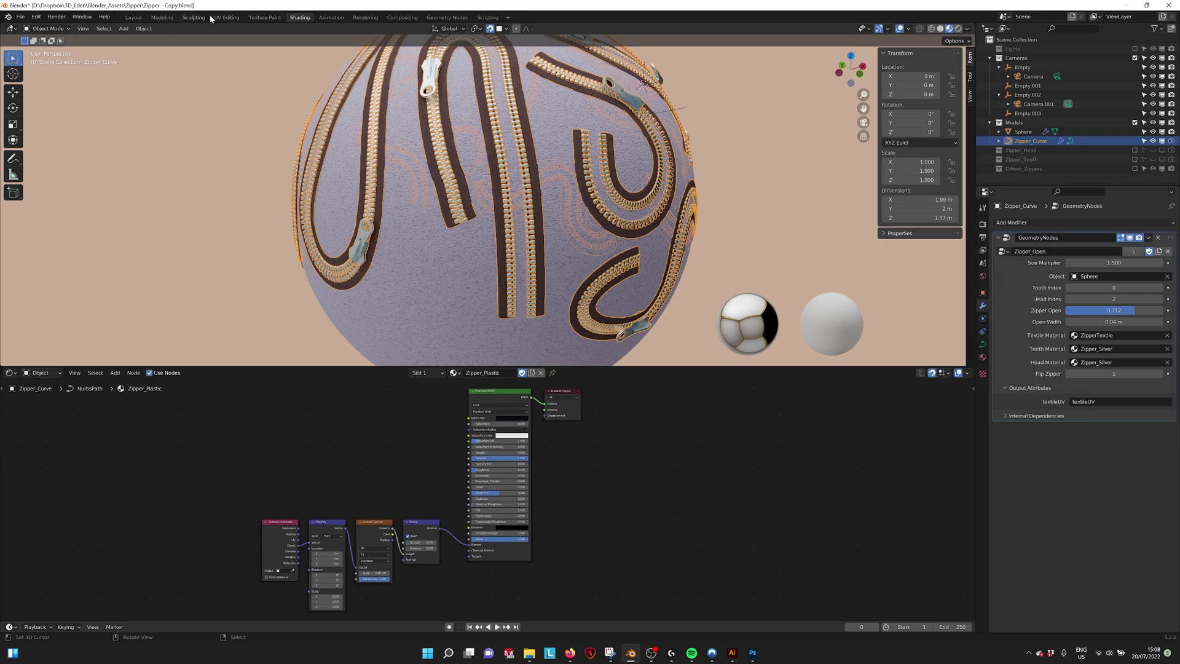
{"action": "scroll", "coordinate": [378, 475], "scroll_direction": "up", "scroll_amount": 2}
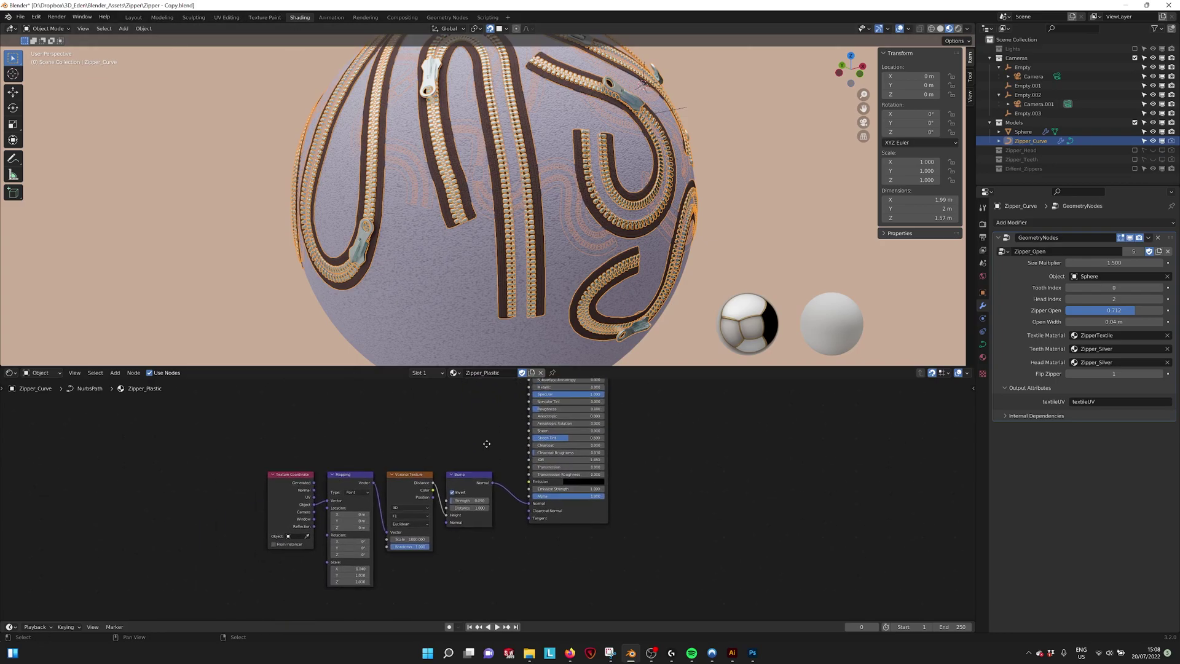
{"action": "scroll", "coordinate": [423, 460], "scroll_direction": "down", "scroll_amount": 1}
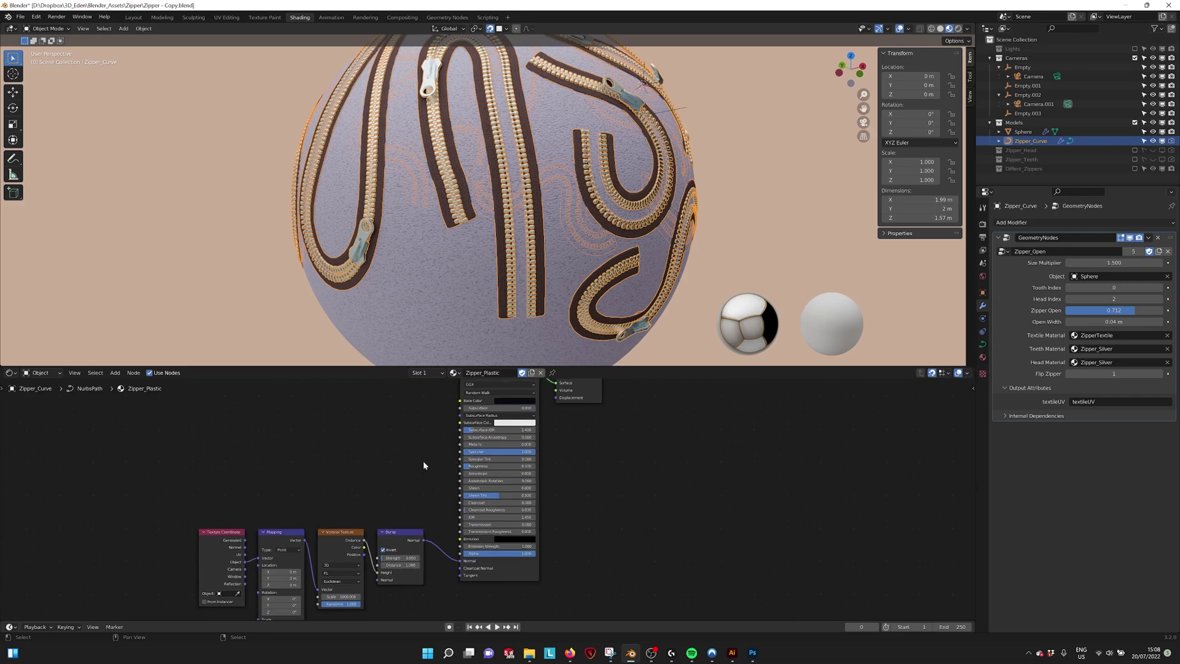
{"action": "left_click", "coordinate": [453, 372]}
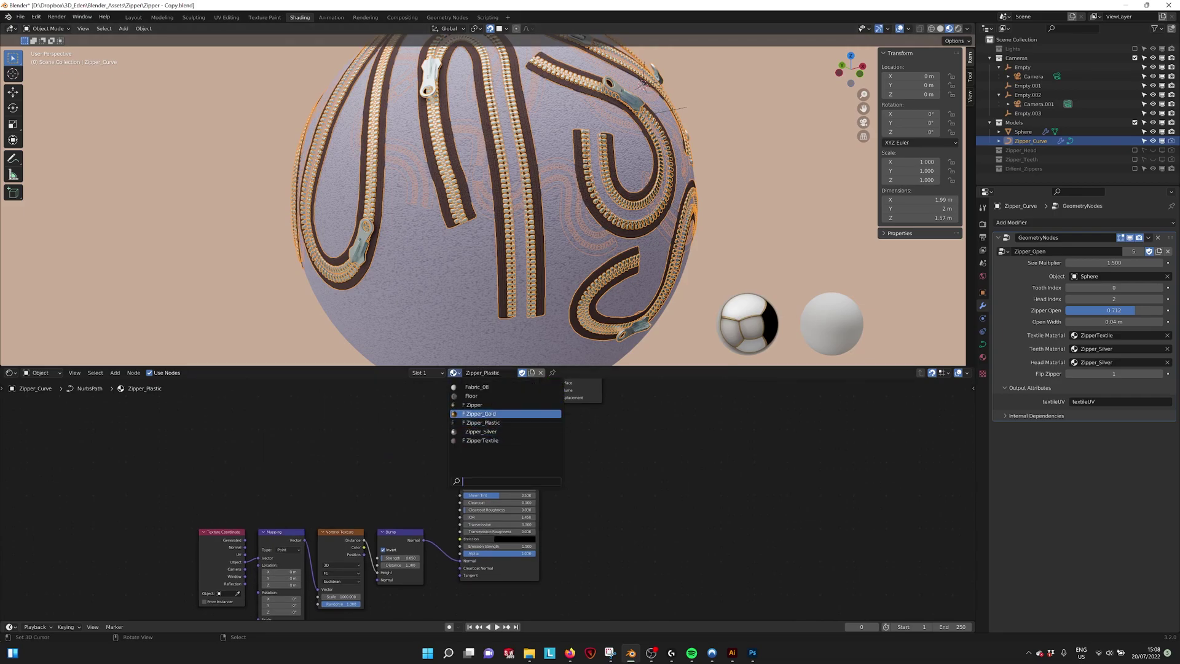
{"action": "left_click", "coordinate": [493, 441]}
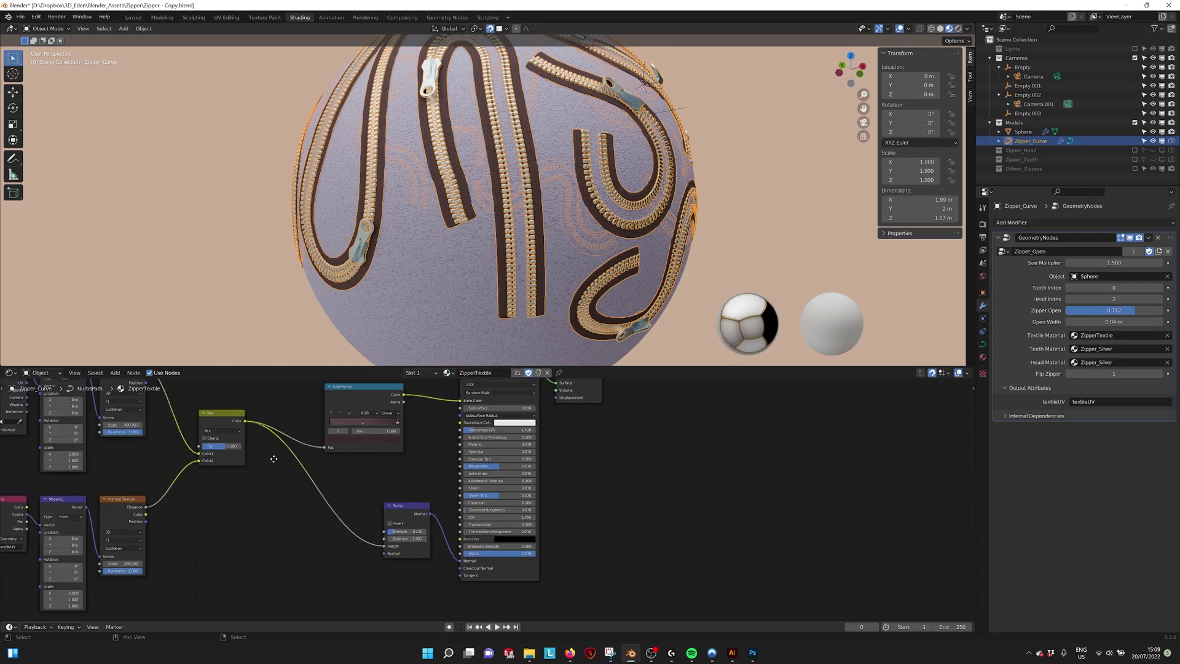
Step: Examine the ZipperTextile node tree and its textileUV Attribute node, then deselect the curve and view the zippers around the sphere
{"action": "middle_click_drag", "start_coordinate": [272, 459], "coordinate": [652, 469]}
{"action": "scroll", "coordinate": [459, 494], "scroll_direction": "up", "scroll_amount": 3}
{"action": "middle_click_drag", "start_coordinate": [451, 520], "coordinate": [467, 490]}
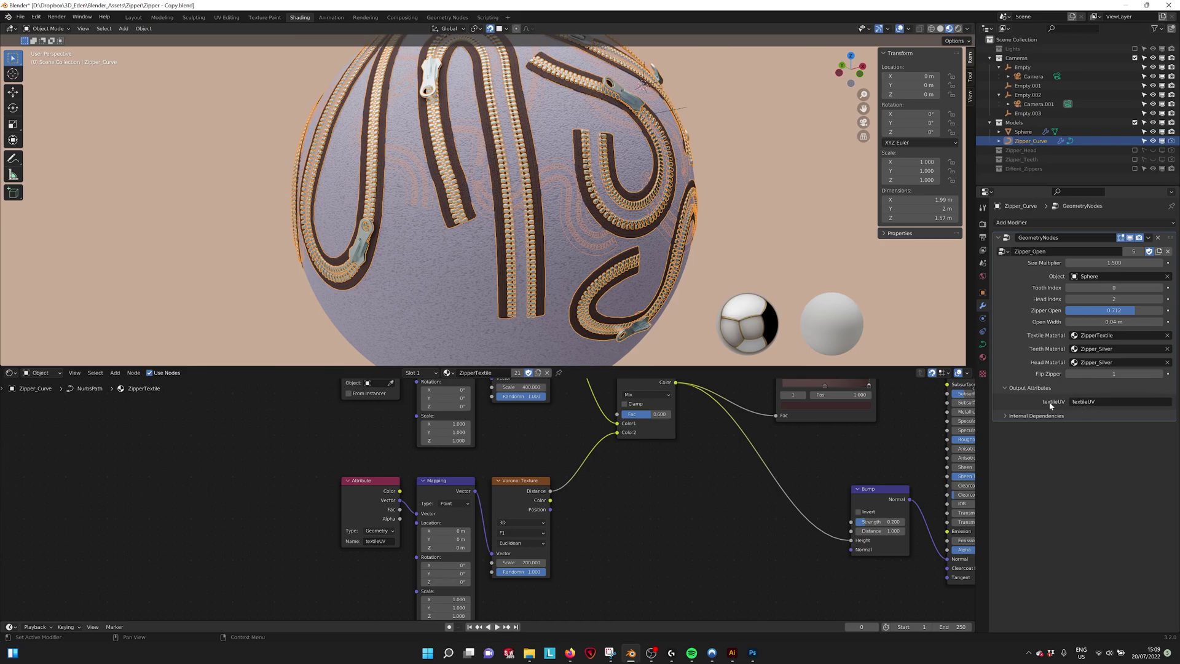
{"action": "key", "text": "Home"}
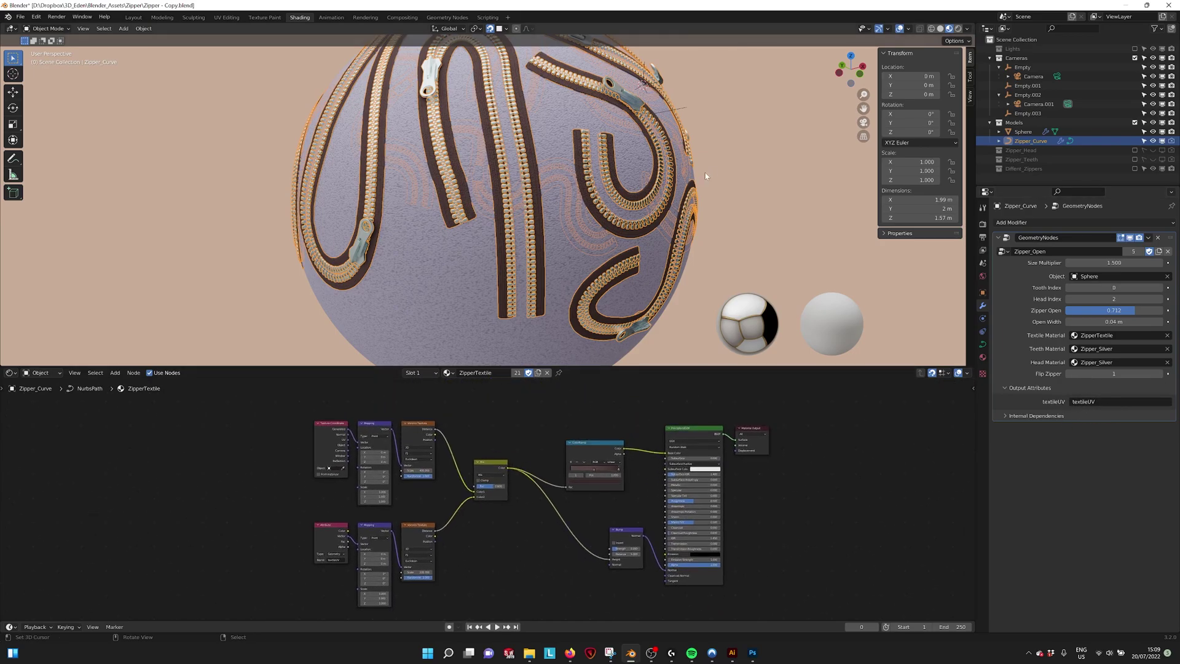
{"action": "left_click", "coordinate": [680, 177]}
{"action": "middle_click_drag", "start_coordinate": [679, 177], "coordinate": [666, 191]}
{"action": "scroll", "coordinate": [666, 191], "scroll_direction": "down", "scroll_amount": 2}
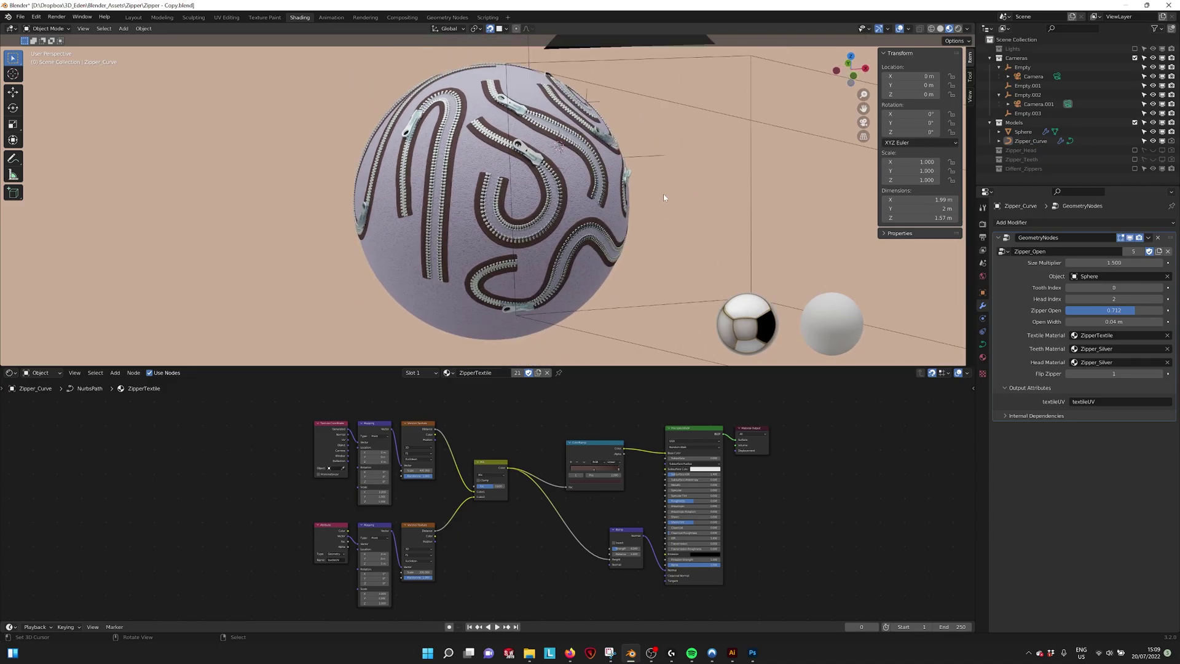